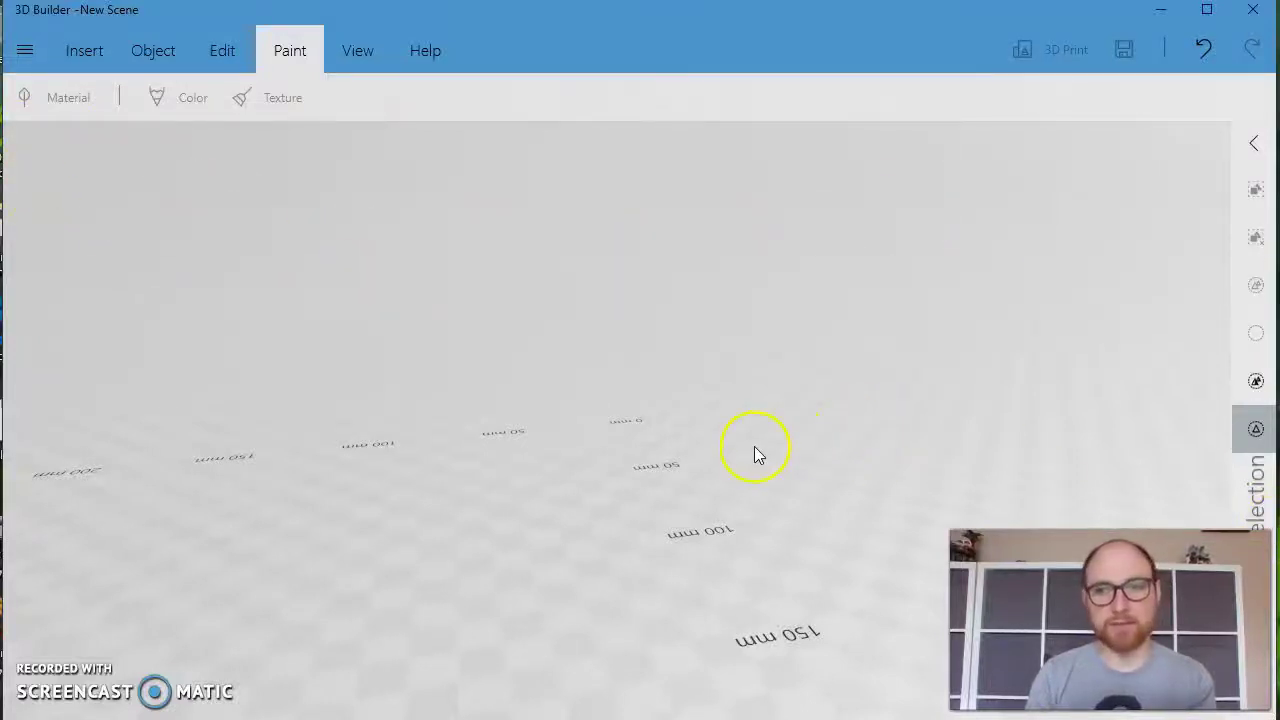
Insert a cube and a cylinder into the empty scene
{"action": "left_click", "coordinate": [84, 56]}
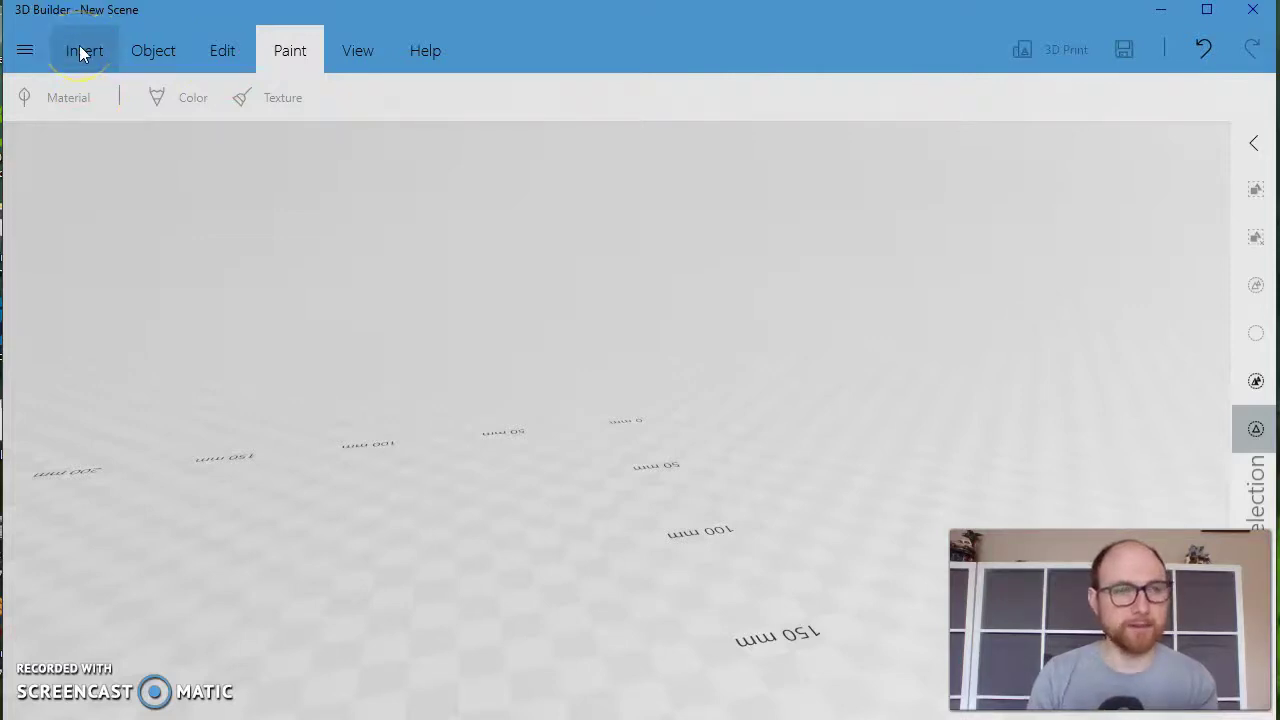
{"action": "left_click", "coordinate": [80, 50]}
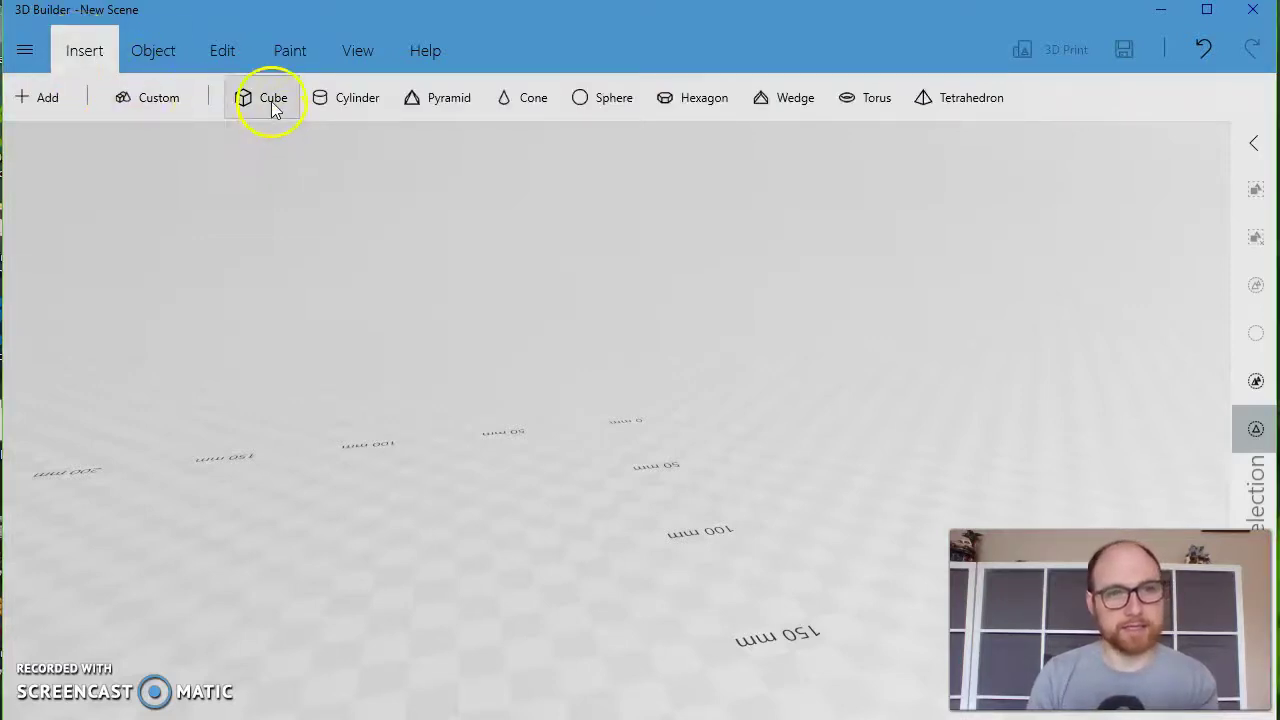
{"action": "left_click", "coordinate": [272, 100]}
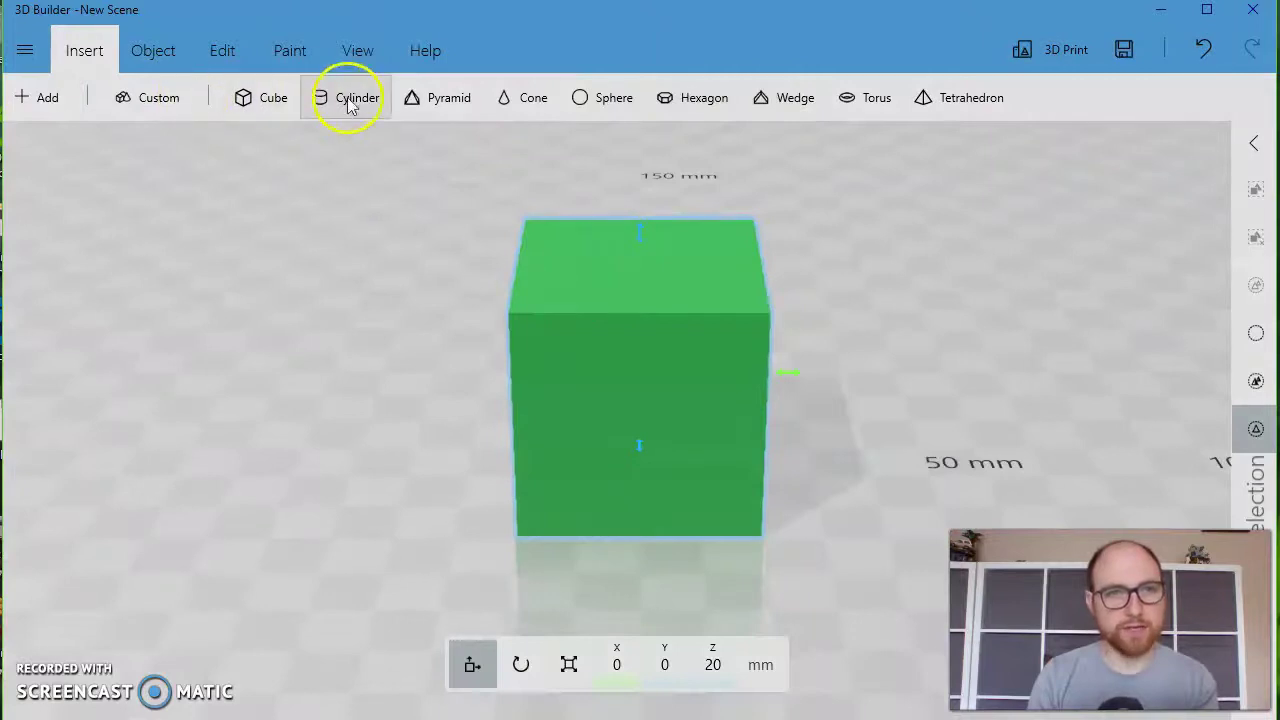
{"action": "left_click", "coordinate": [357, 104]}
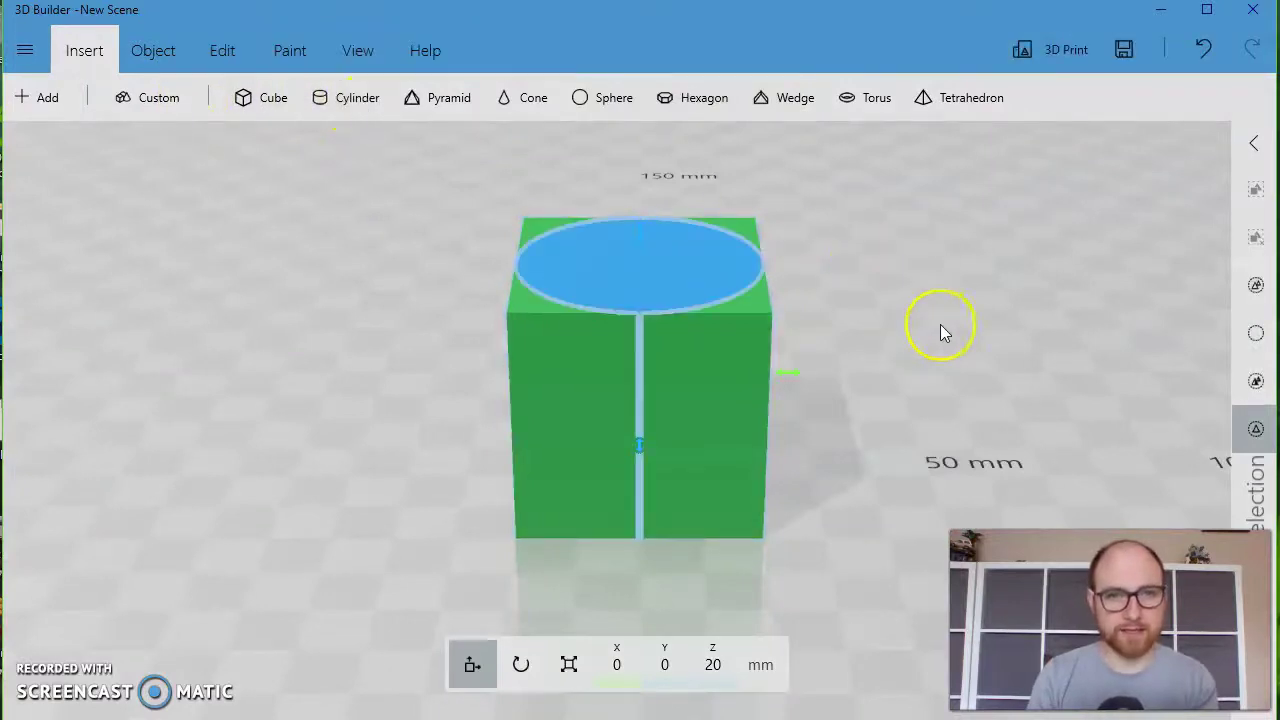
Roll the cylinder 90° onto its side and raise it to Z 40 on top of the cube
{"action": "left_click_drag", "start_coordinate": [1011, 334], "coordinate": [720, 370]}
{"action": "left_click", "coordinate": [520, 664]}
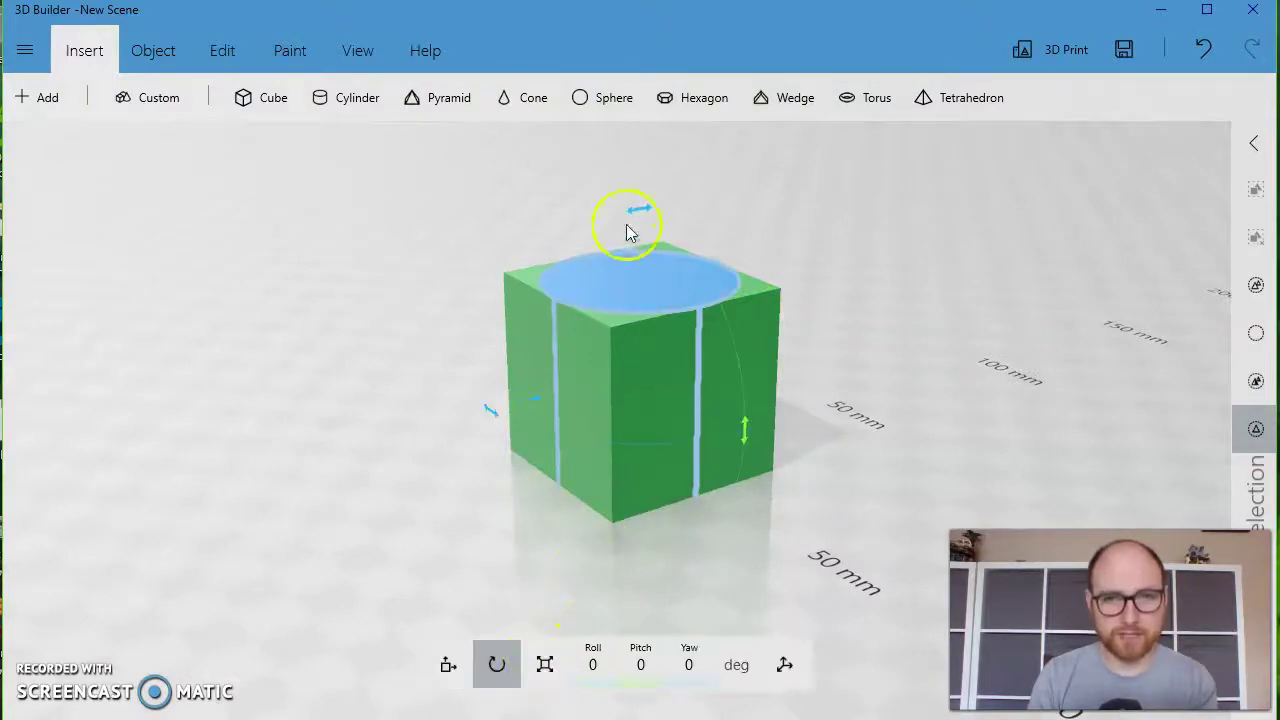
{"action": "left_click_drag", "start_coordinate": [637, 213], "coordinate": [527, 401]}
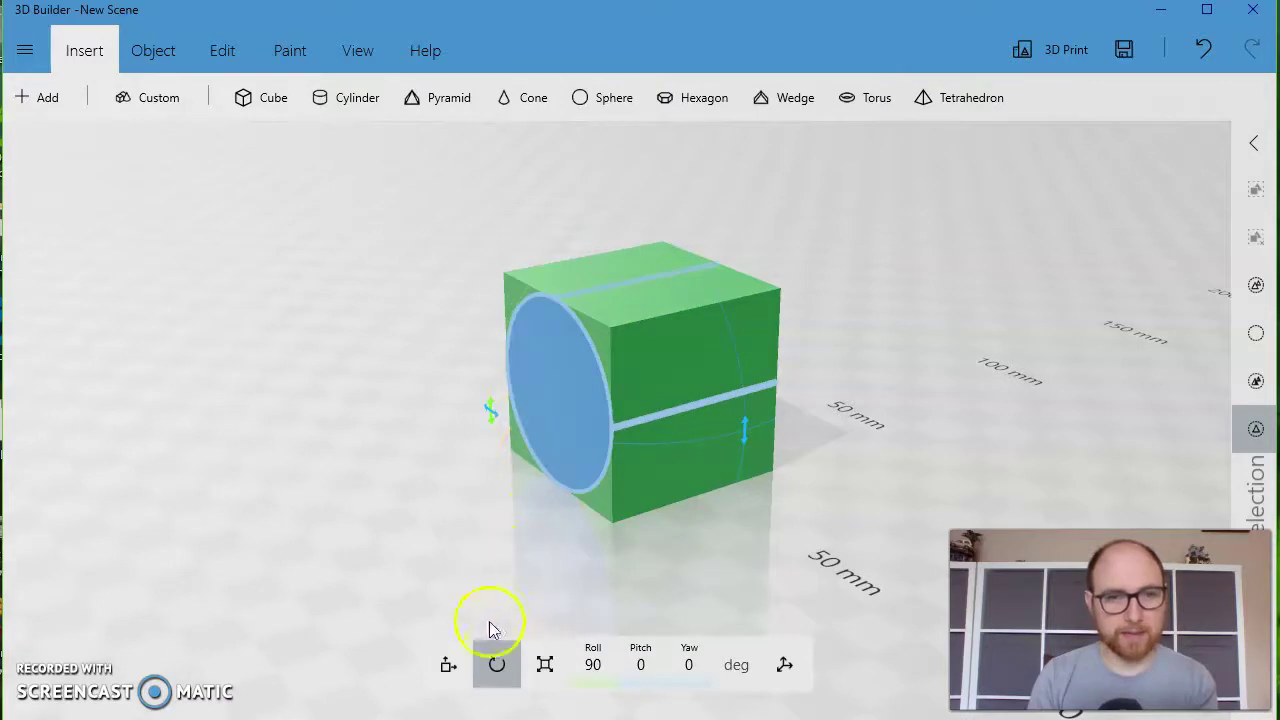
{"action": "left_click", "coordinate": [448, 662]}
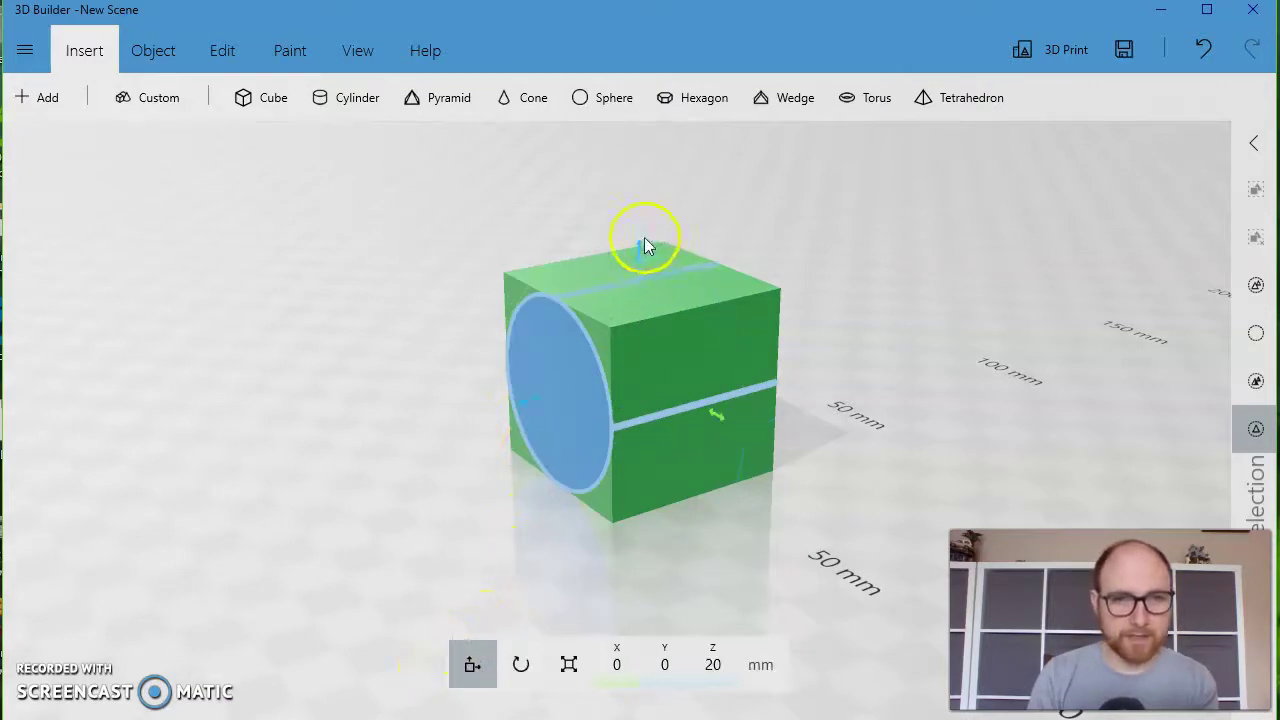
{"action": "left_click_drag", "start_coordinate": [643, 262], "coordinate": [641, 168]}
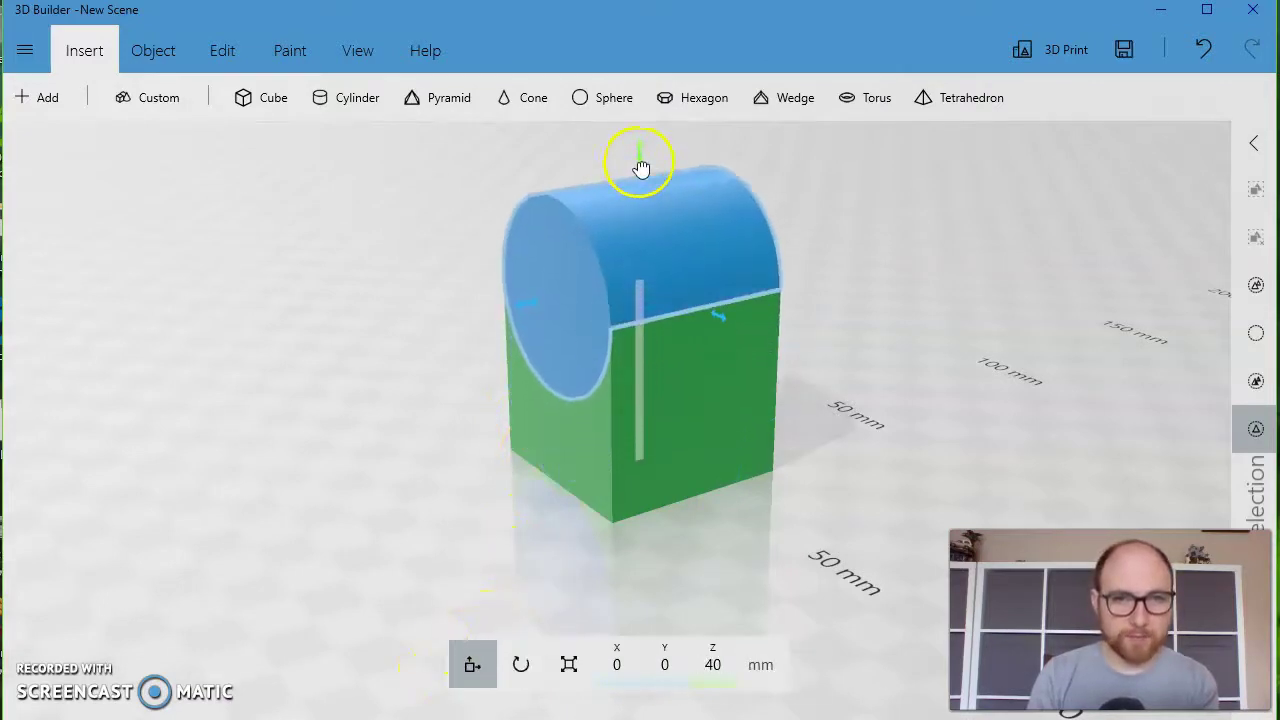
{"action": "left_click_drag", "start_coordinate": [350, 317], "coordinate": [703, 291]}
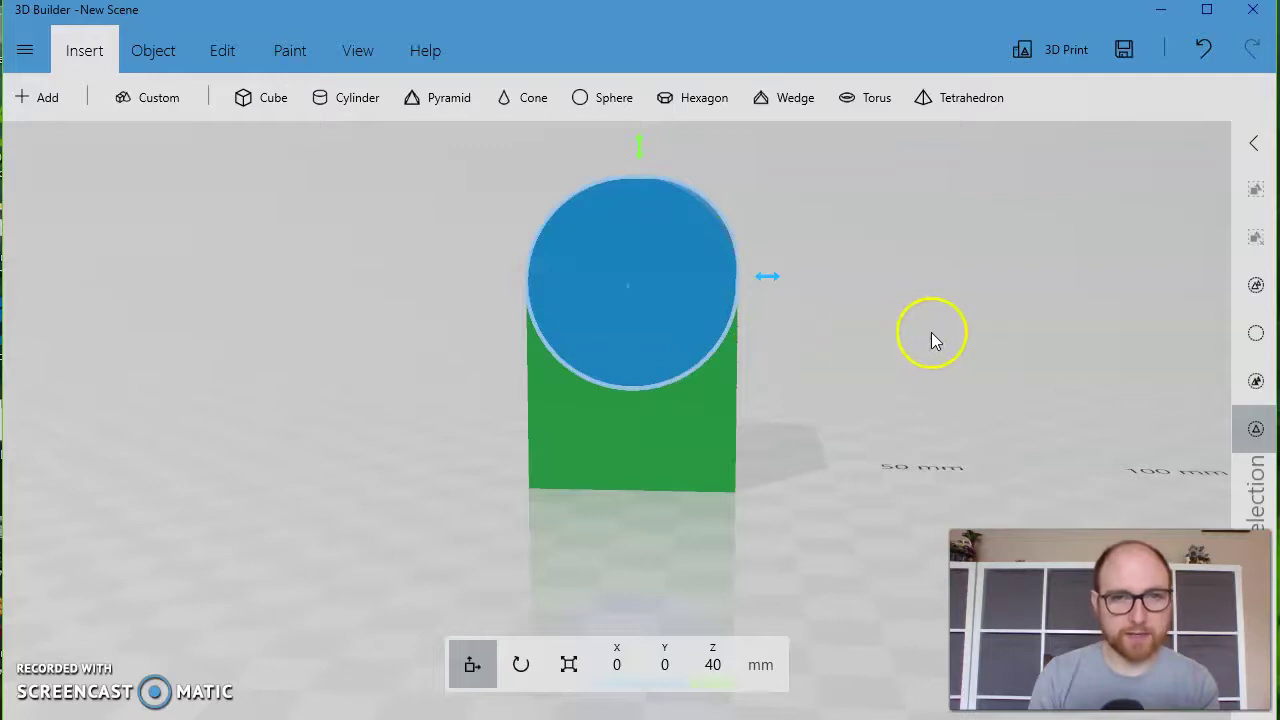
{"action": "left_click_drag", "start_coordinate": [931, 340], "coordinate": [755, 402]}
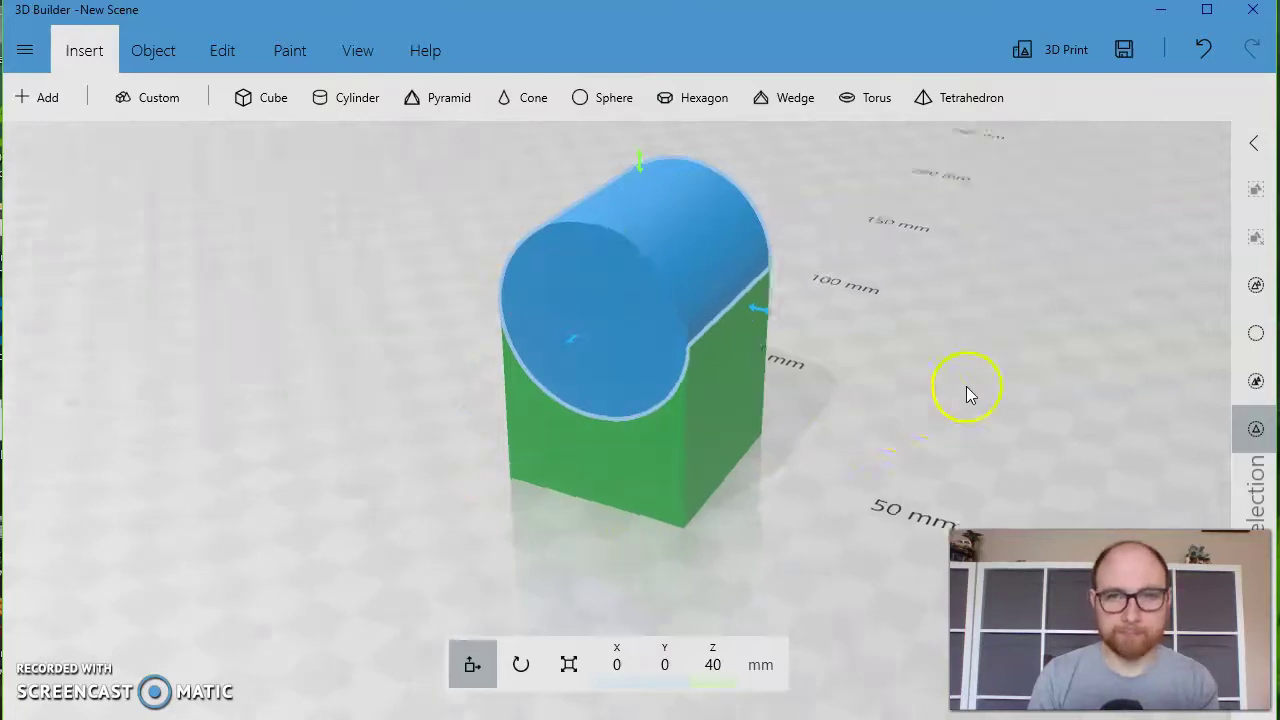
Sink the cylinder partway into the cube and merge both shapes into one object
{"action": "left_click_drag", "start_coordinate": [966, 391], "coordinate": [657, 463]}
{"action": "left_click", "coordinate": [657, 463], "text": "ctrl"}
{"action": "left_click_drag", "start_coordinate": [629, 297], "coordinate": [629, 256]}
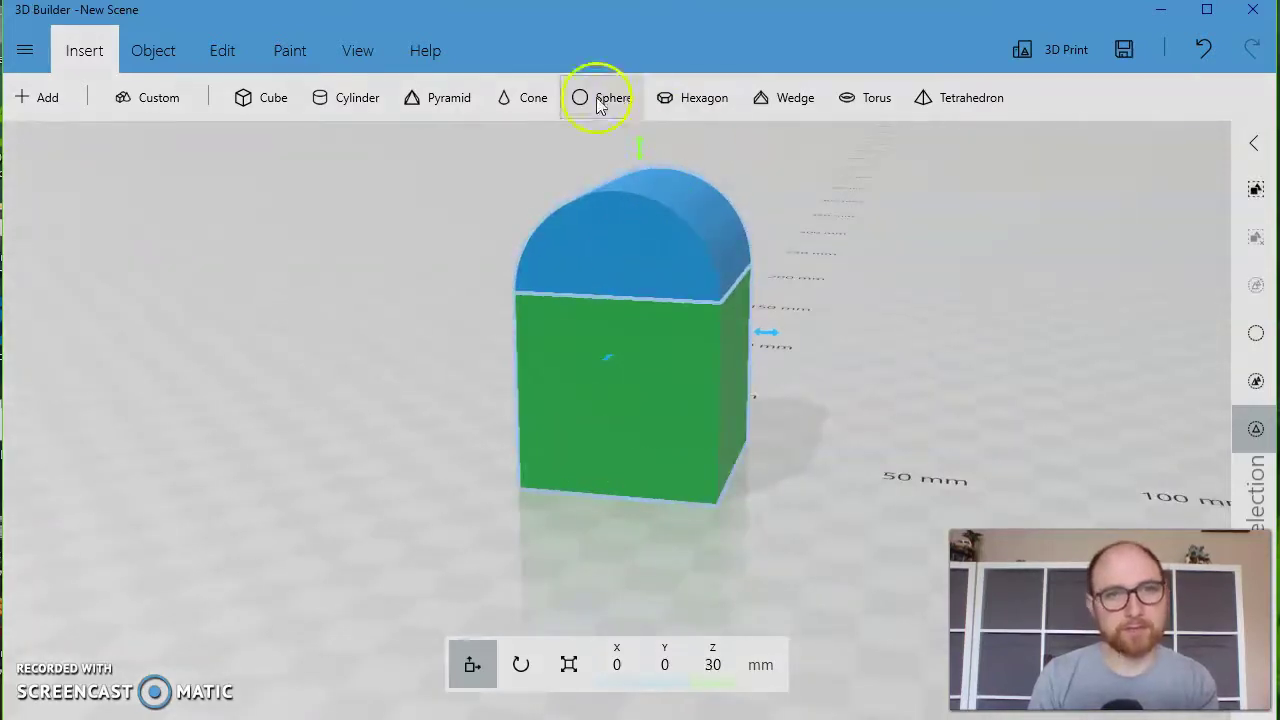
{"action": "left_click", "coordinate": [216, 58]}
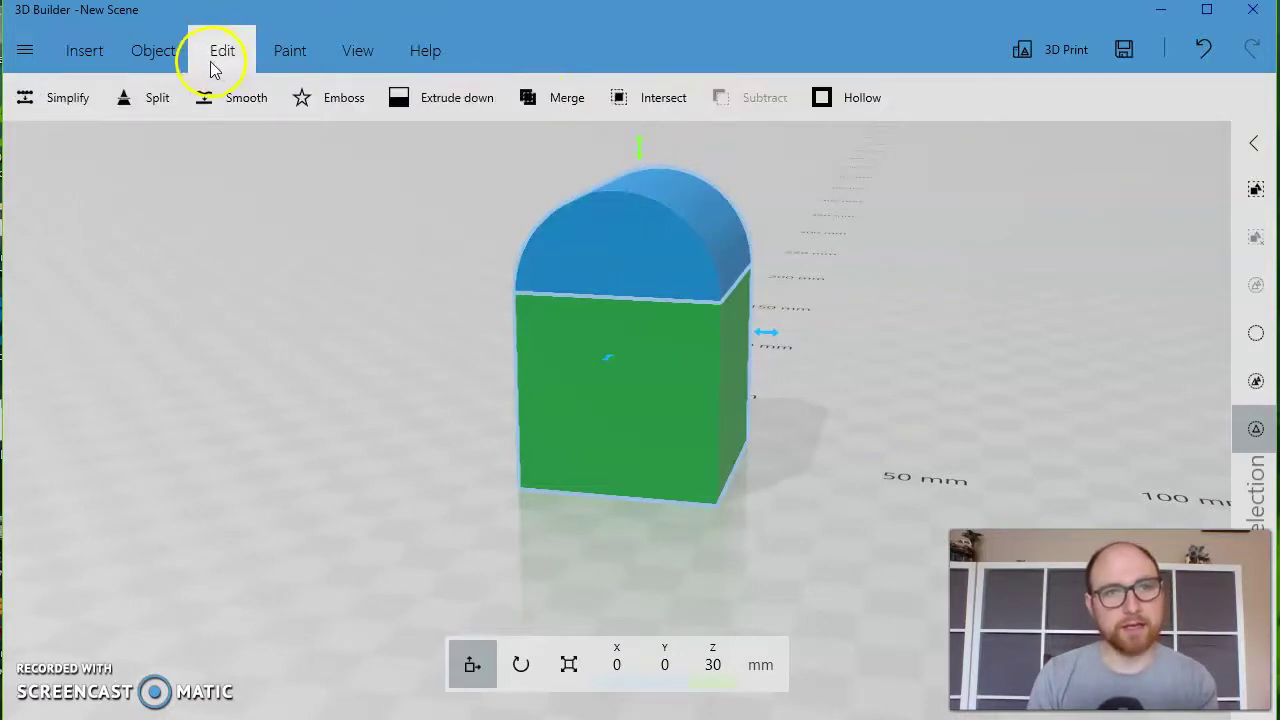
{"action": "left_click", "coordinate": [558, 106]}
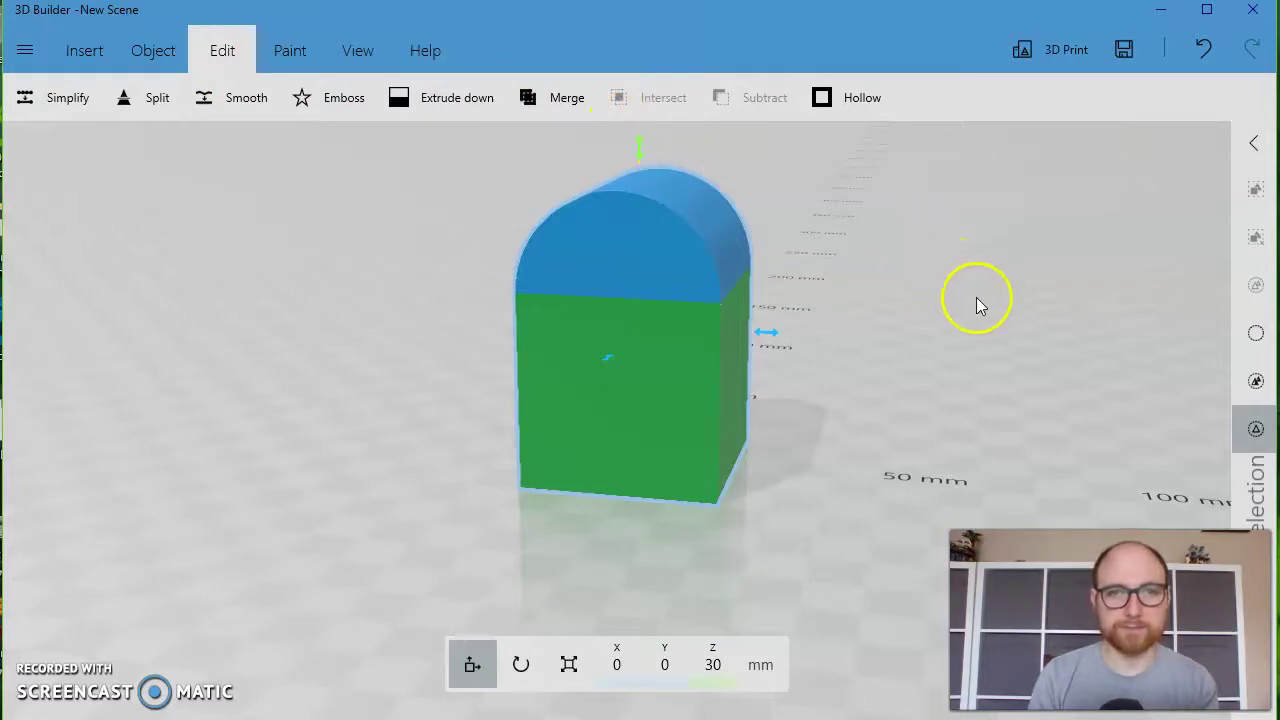
Move the merged arch shape off to the side, to Y -76.06 mm
{"action": "left_click_drag", "start_coordinate": [978, 305], "coordinate": [697, 352]}
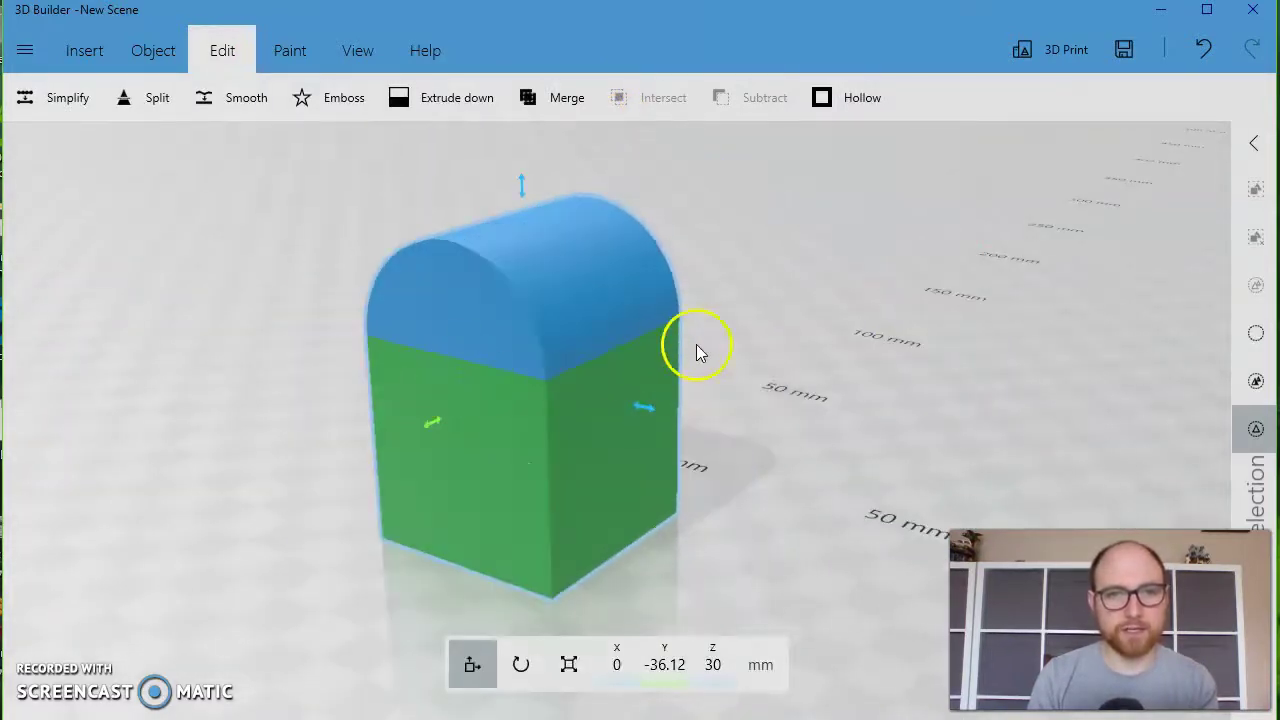
{"action": "scroll", "coordinate": [699, 347], "scroll_direction": "down", "scroll_amount": 3}
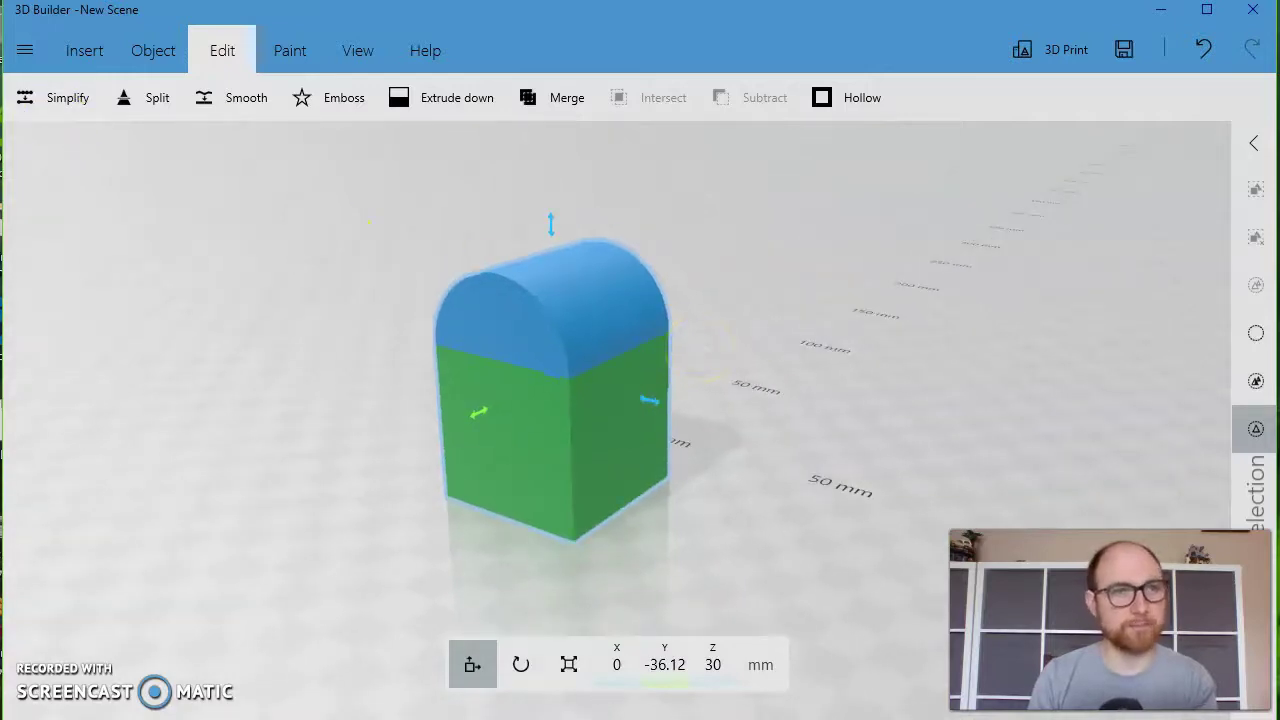
{"action": "left_click_drag", "start_coordinate": [567, 357], "coordinate": [338, 448]}
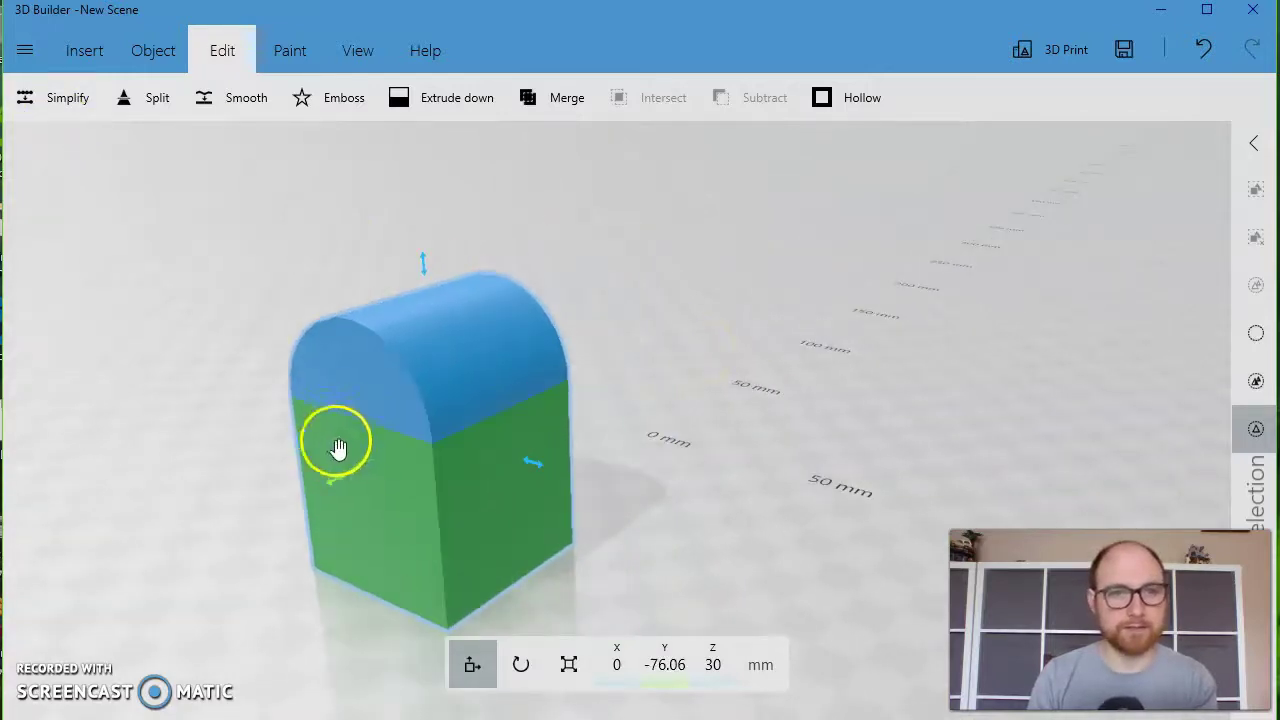
{"action": "left_click", "coordinate": [85, 52]}
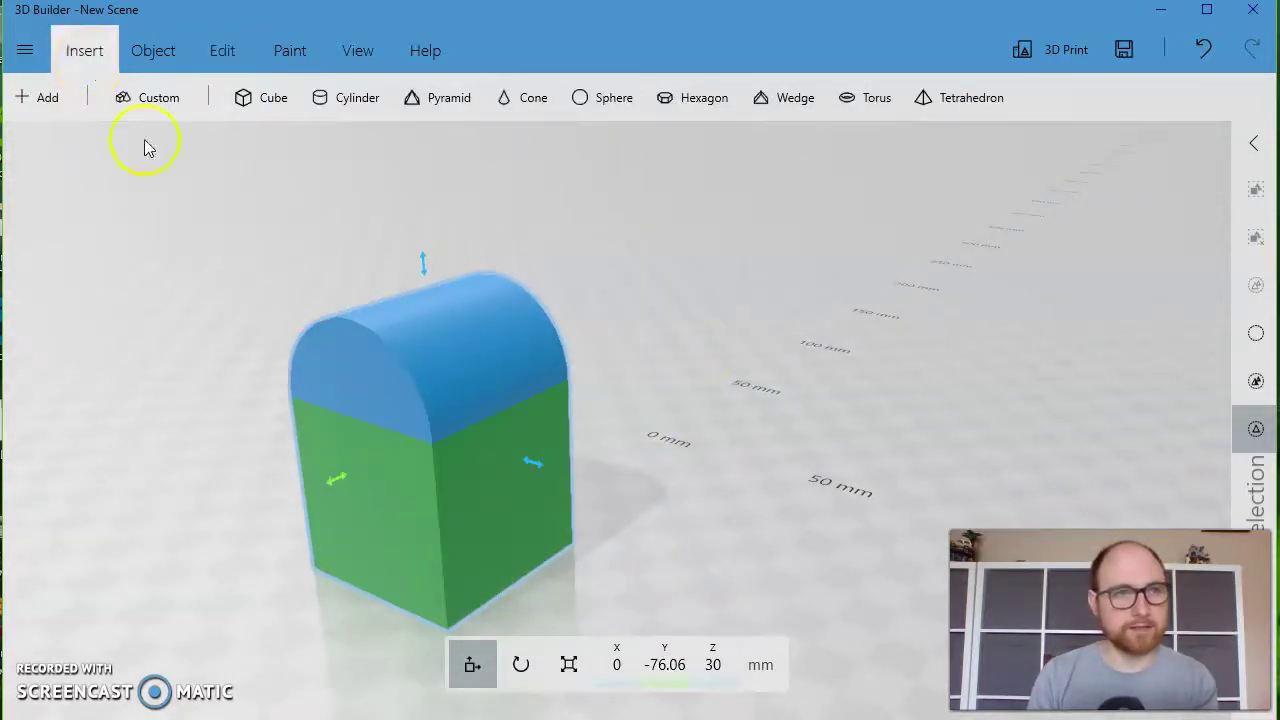
Insert a second cube, scale it to about 88 × 40 × 84 mm, then deselect it
{"action": "left_click", "coordinate": [259, 104]}
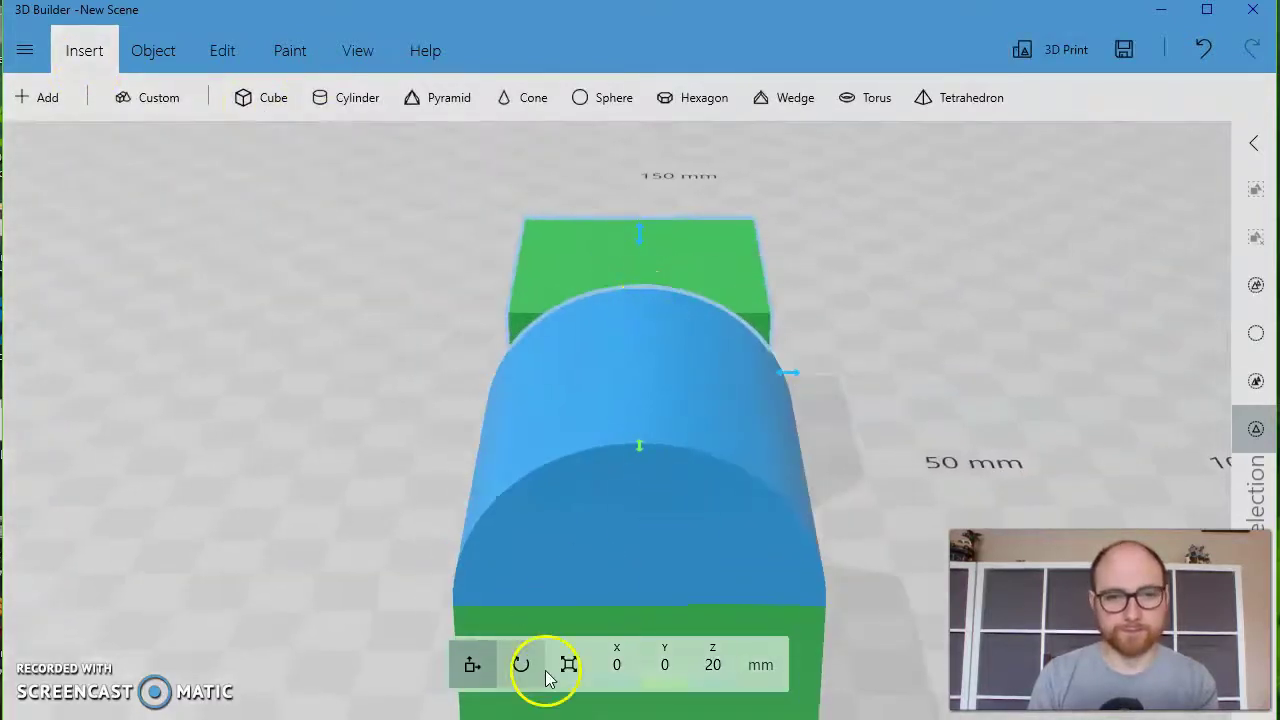
{"action": "left_click", "coordinate": [568, 665]}
{"action": "right_click_drag", "start_coordinate": [971, 343], "coordinate": [645, 160]}
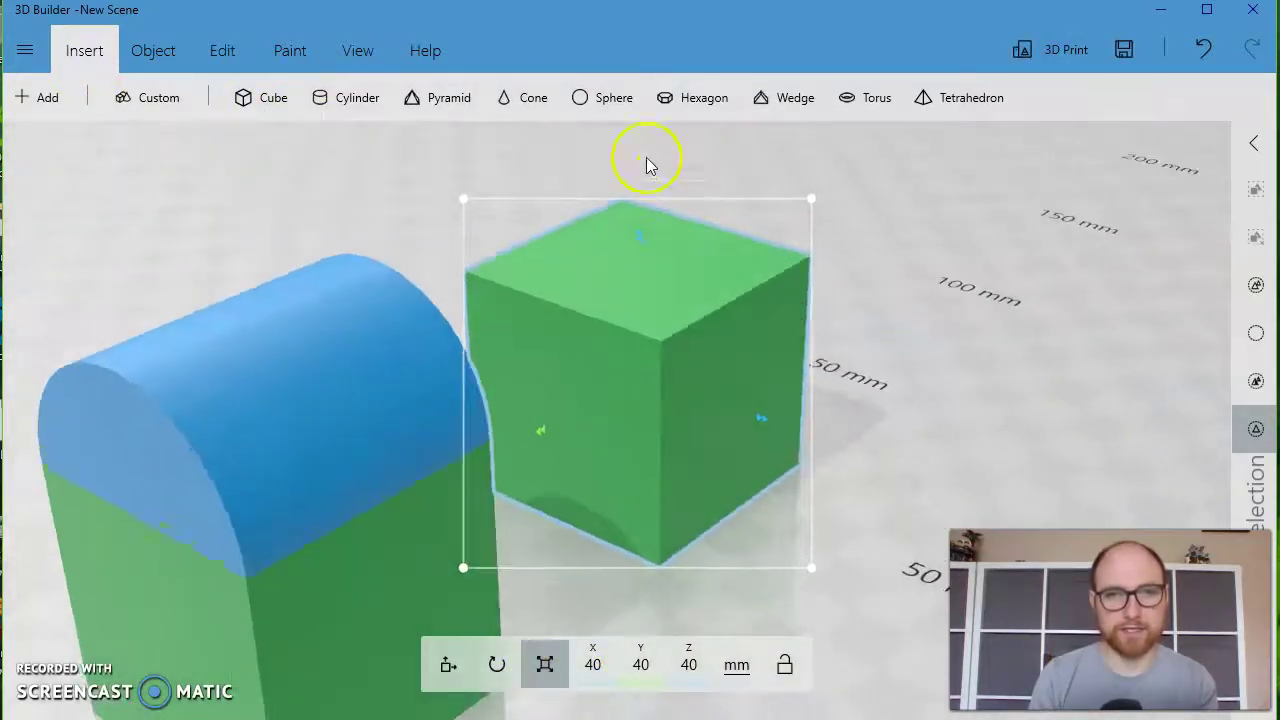
{"action": "left_click_drag", "start_coordinate": [641, 234], "coordinate": [626, 94]}
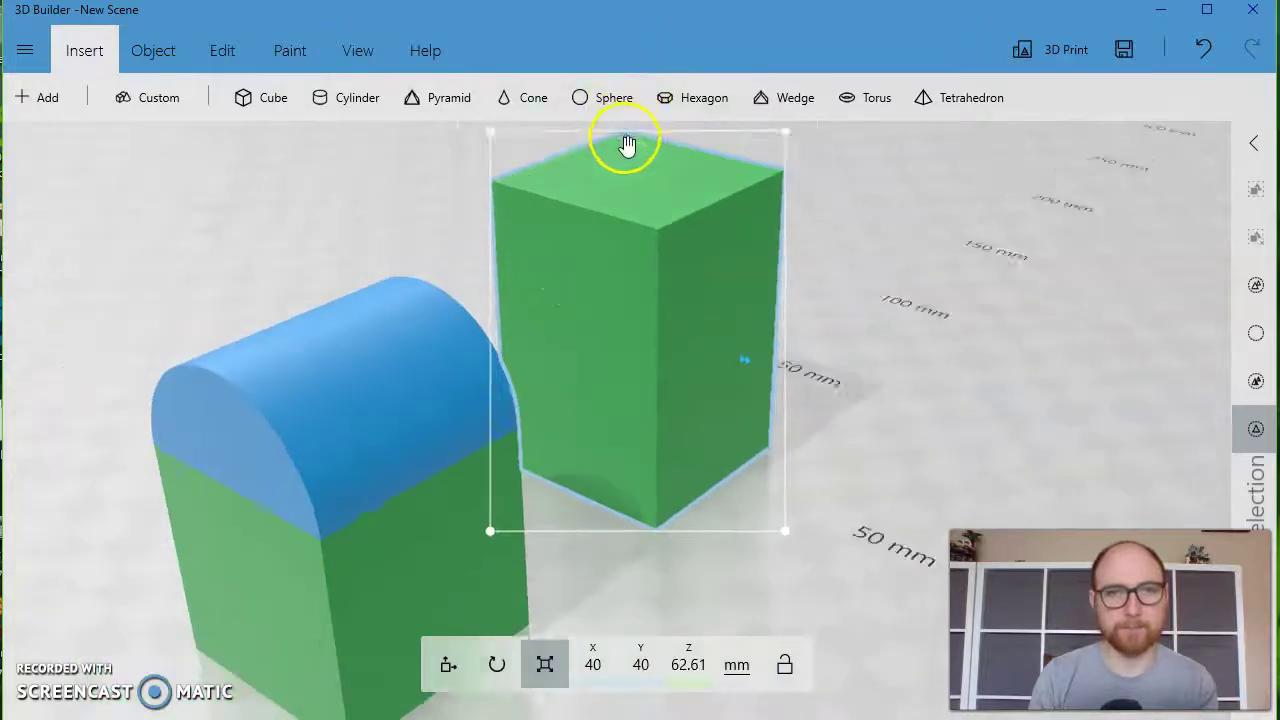
{"action": "left_click_drag", "start_coordinate": [634, 199], "coordinate": [630, 86]}
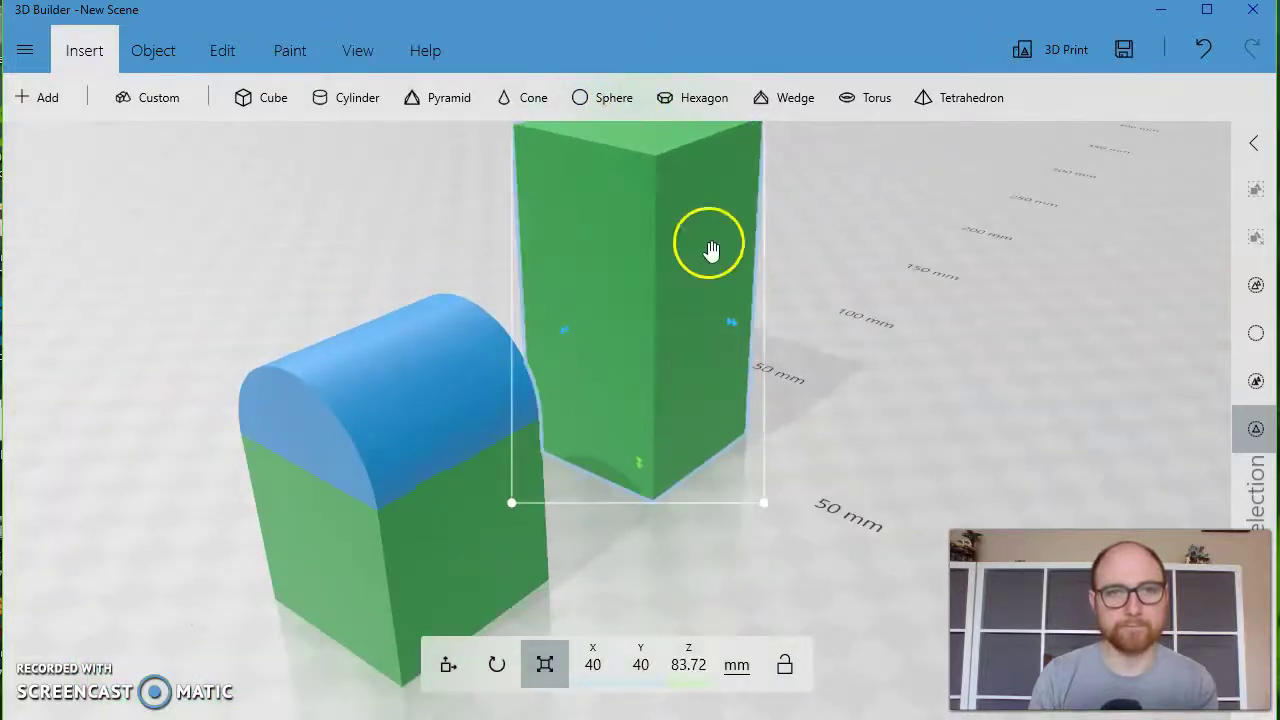
{"action": "left_click_drag", "start_coordinate": [730, 322], "coordinate": [826, 357]}
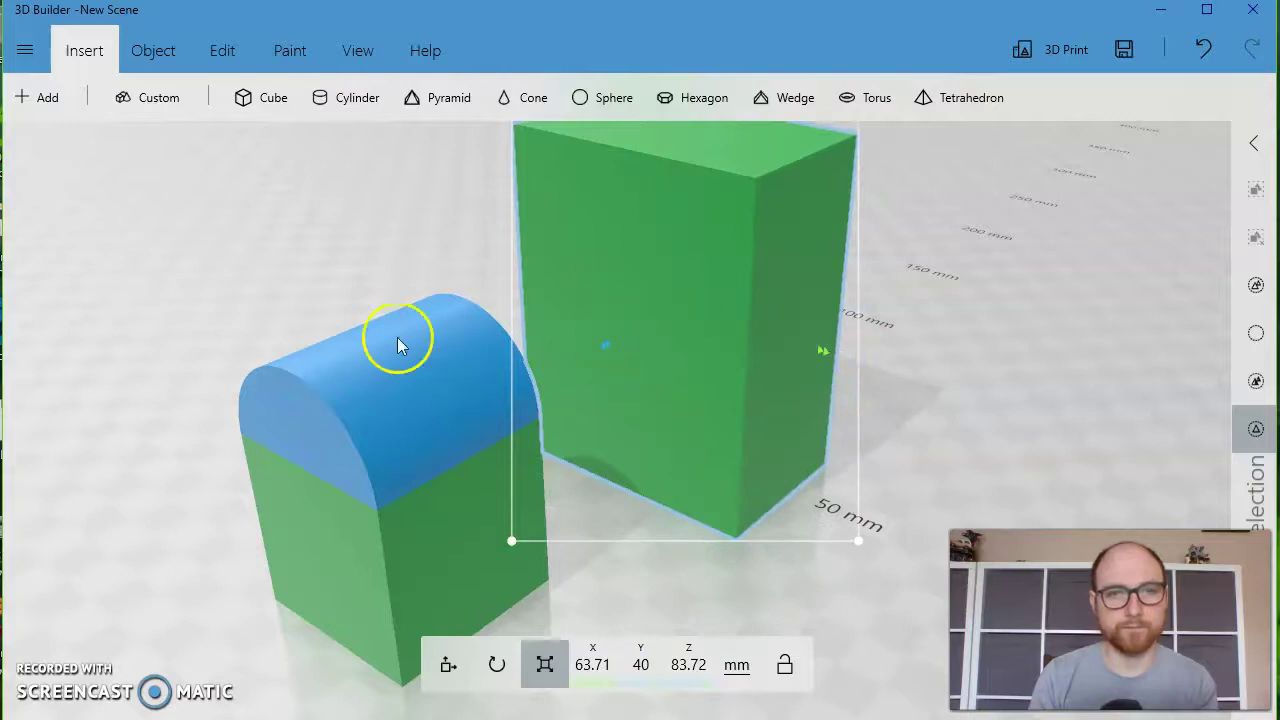
{"action": "left_click_drag", "start_coordinate": [540, 360], "coordinate": [423, 371]}
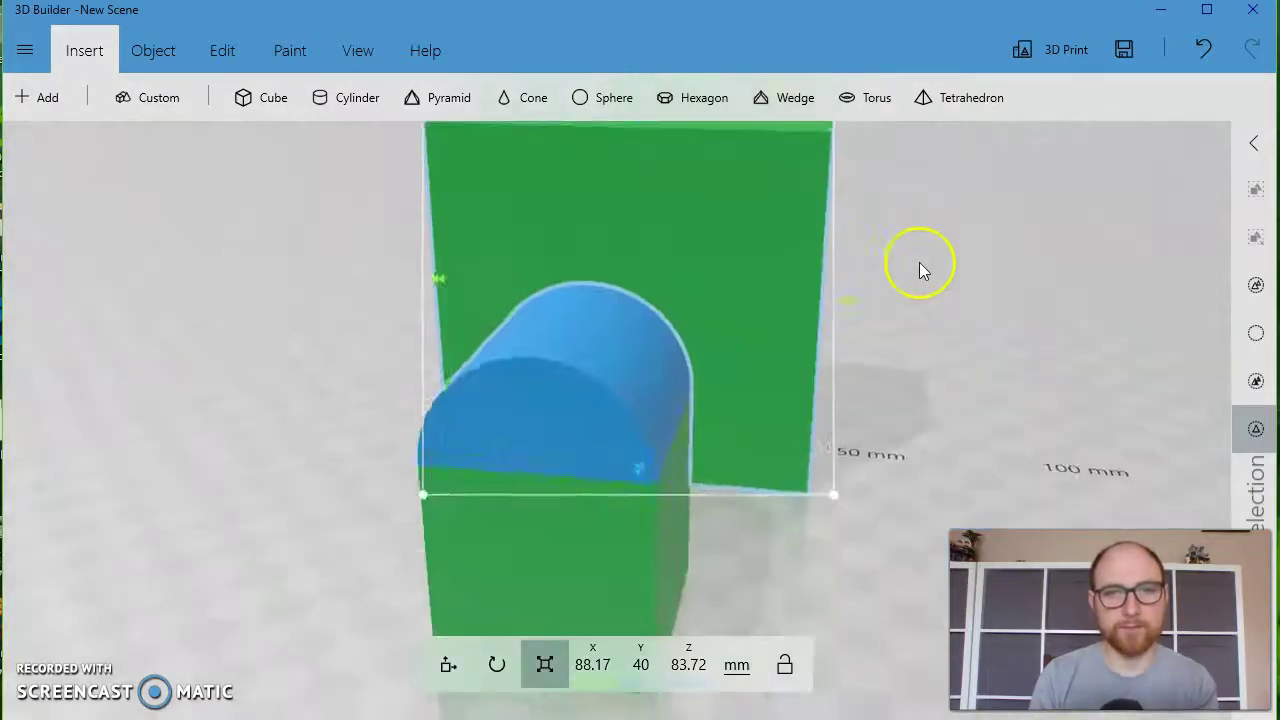
{"action": "left_click_drag", "start_coordinate": [929, 229], "coordinate": [643, 323]}
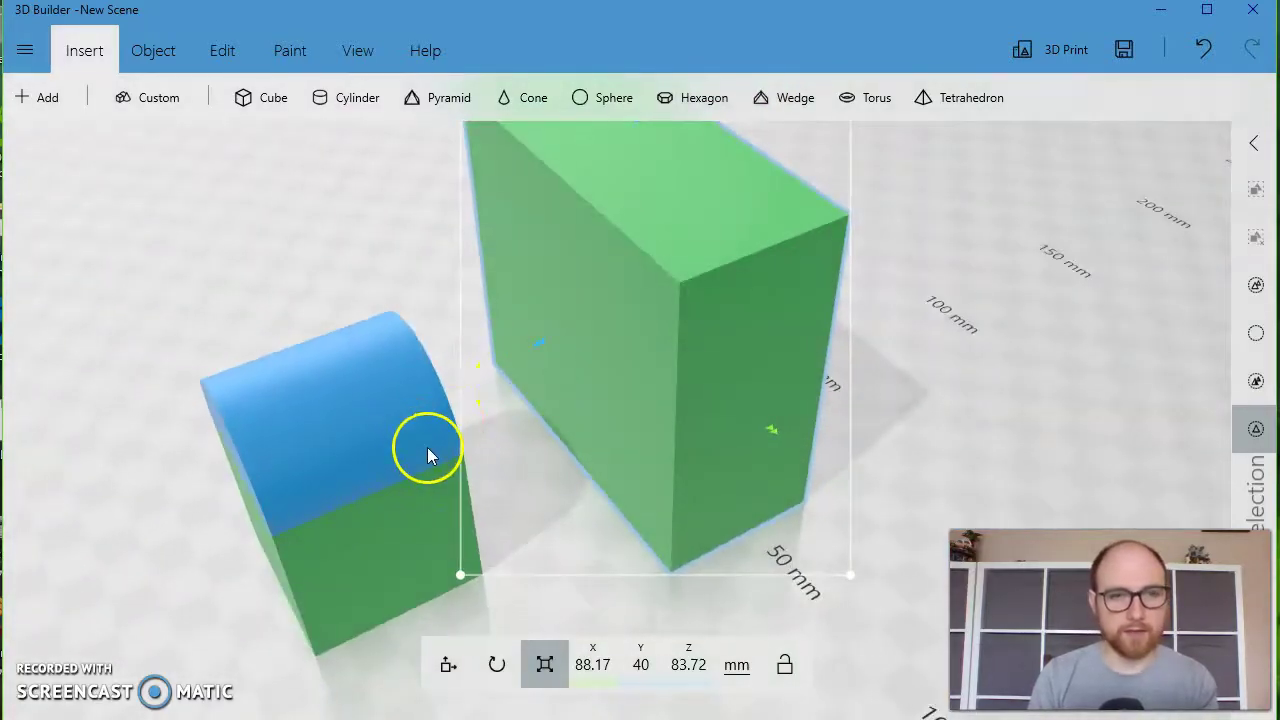
{"action": "key", "text": "Escape"}
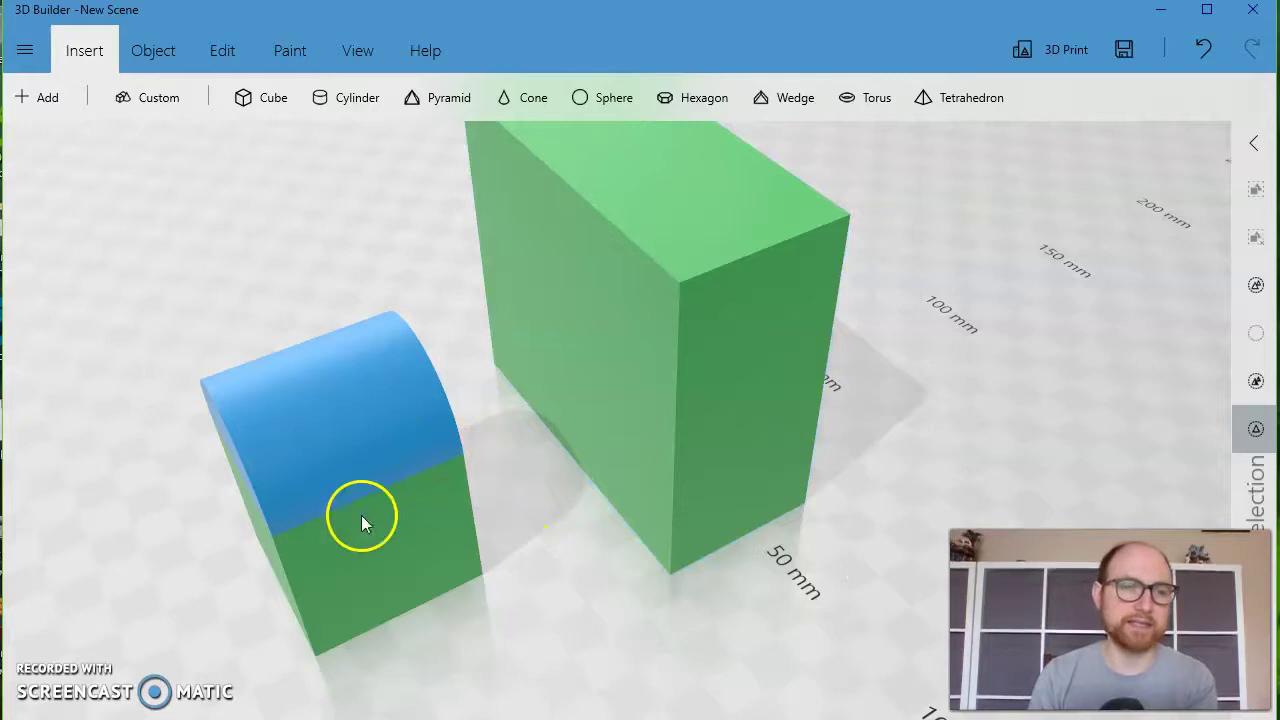
Select the blue-topped arch shape and push it into the green block
{"action": "left_click", "coordinate": [342, 478]}
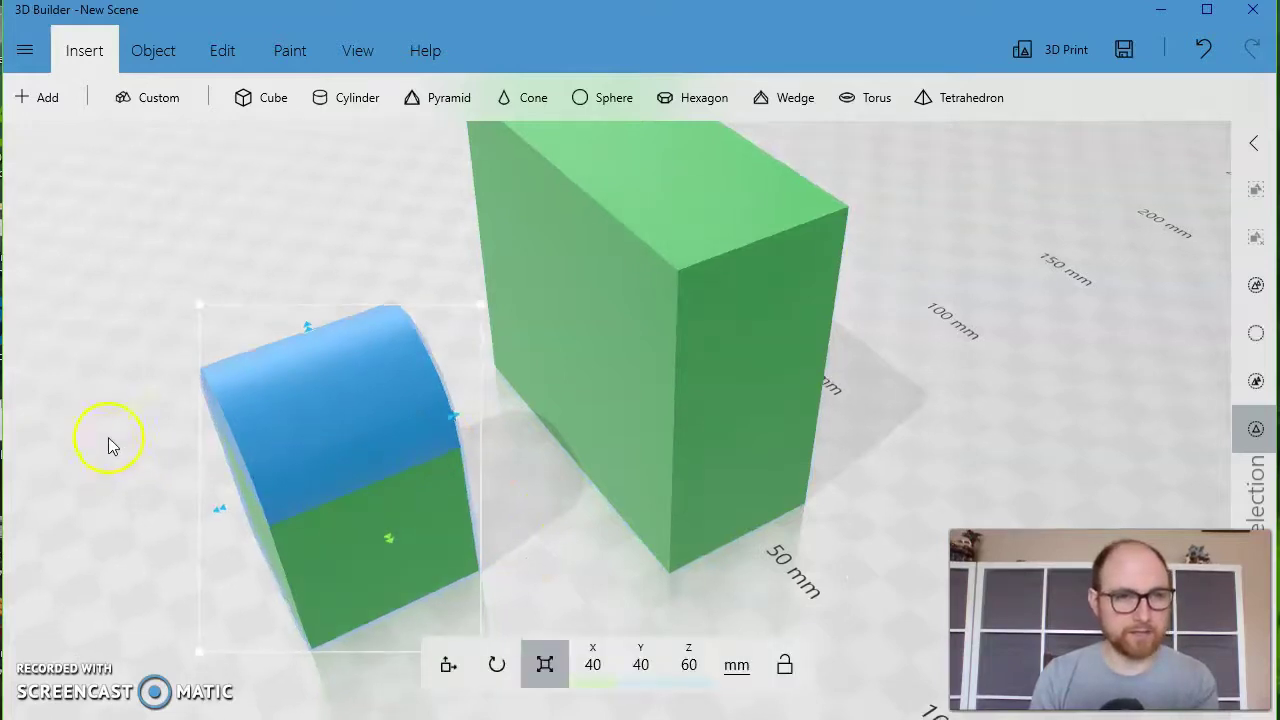
{"action": "left_click_drag", "start_coordinate": [93, 398], "coordinate": [137, 416]}
{"action": "left_click", "coordinate": [449, 667]}
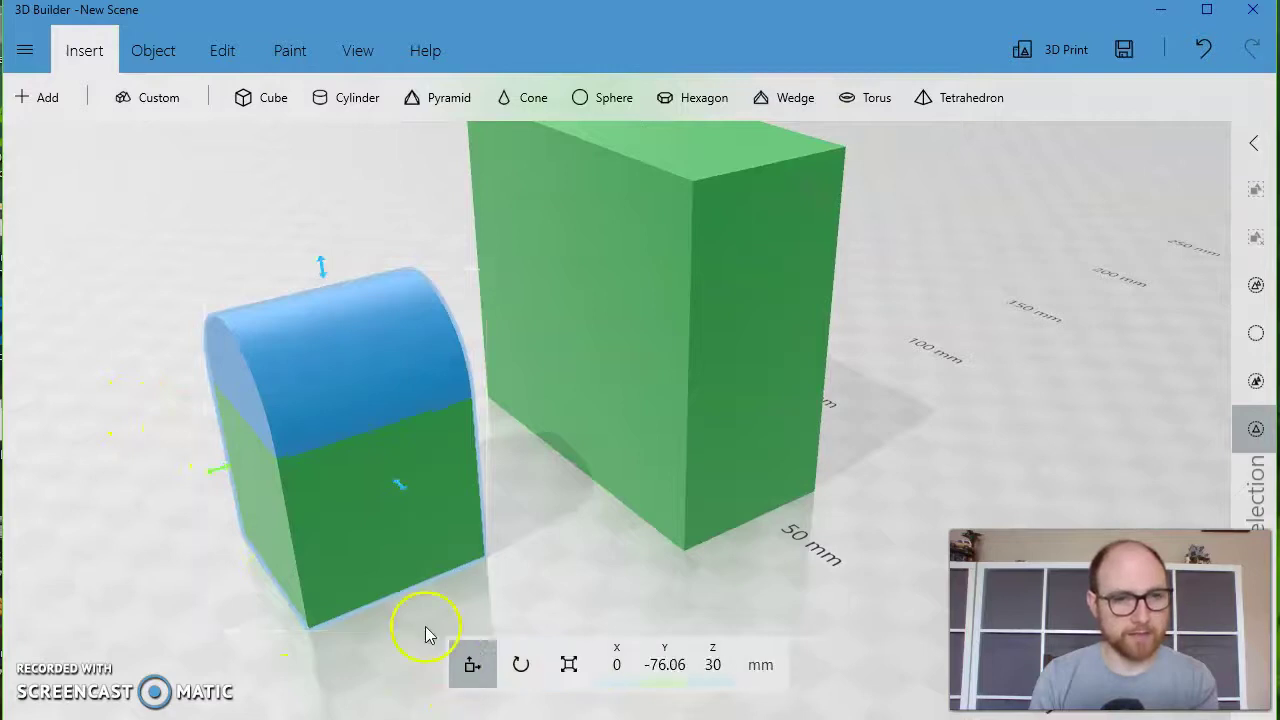
{"action": "left_click_drag", "start_coordinate": [218, 475], "coordinate": [537, 412]}
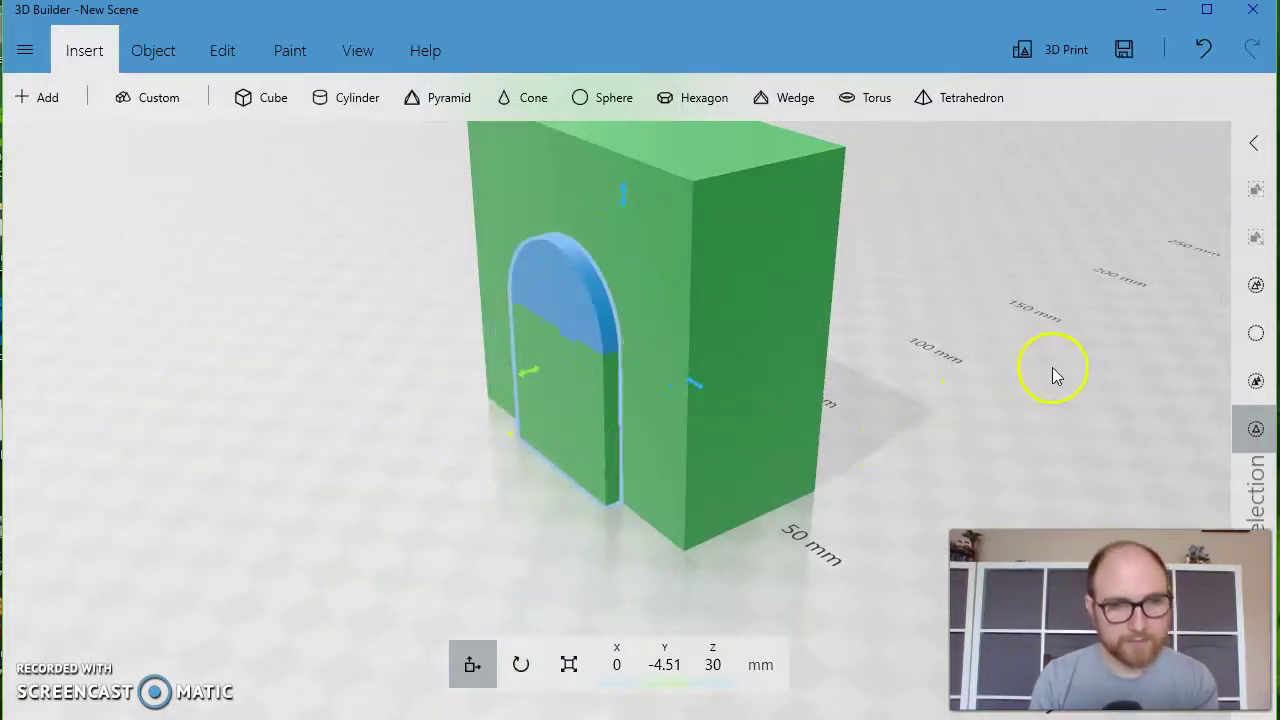
{"action": "mouse_move", "coordinate": [1053, 375]}
{"action": "left_mouse_down"}
{"action": "mouse_move", "coordinate": [700, 377]}
{"action": "mouse_move", "coordinate": [1034, 383]}
{"action": "left_mouse_up"}
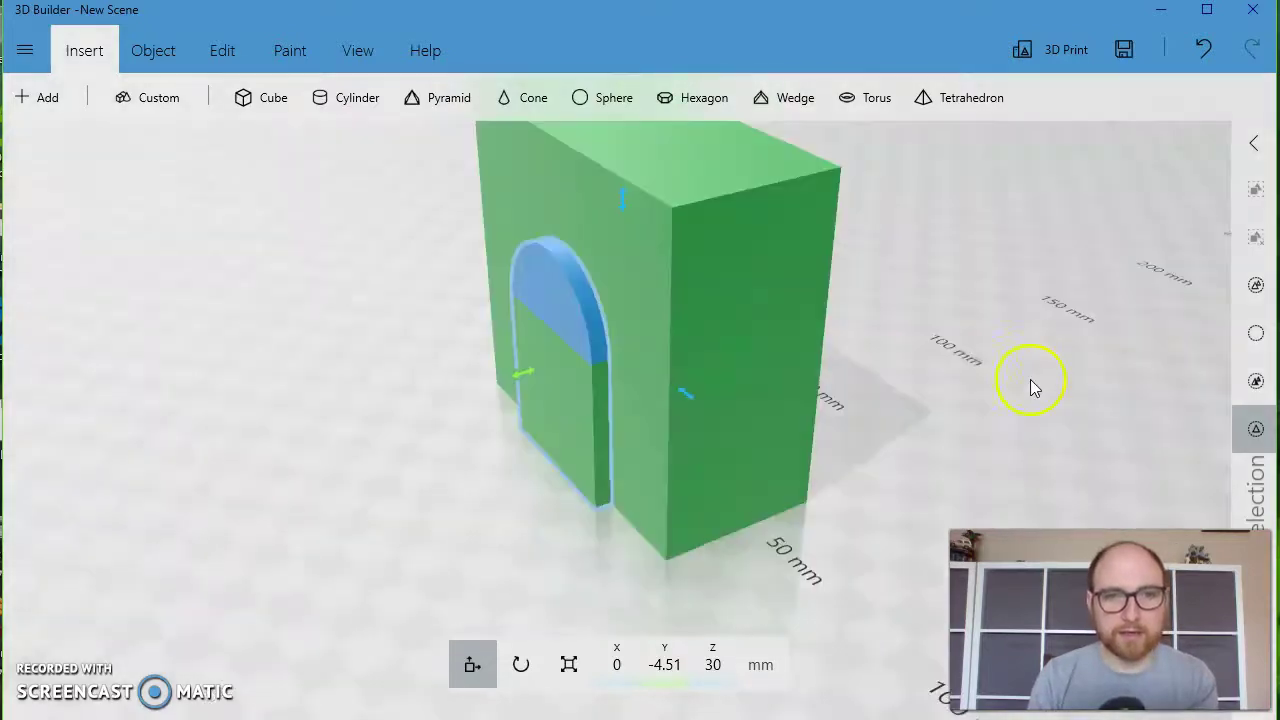
Widen the green block over the arch shape to 52.54 mm and adjust the arch's position
{"action": "left_click", "coordinate": [570, 666]}
{"action": "left_click_drag", "start_coordinate": [900, 357], "coordinate": [606, 325]}
{"action": "left_click_drag", "start_coordinate": [729, 358], "coordinate": [777, 363]}
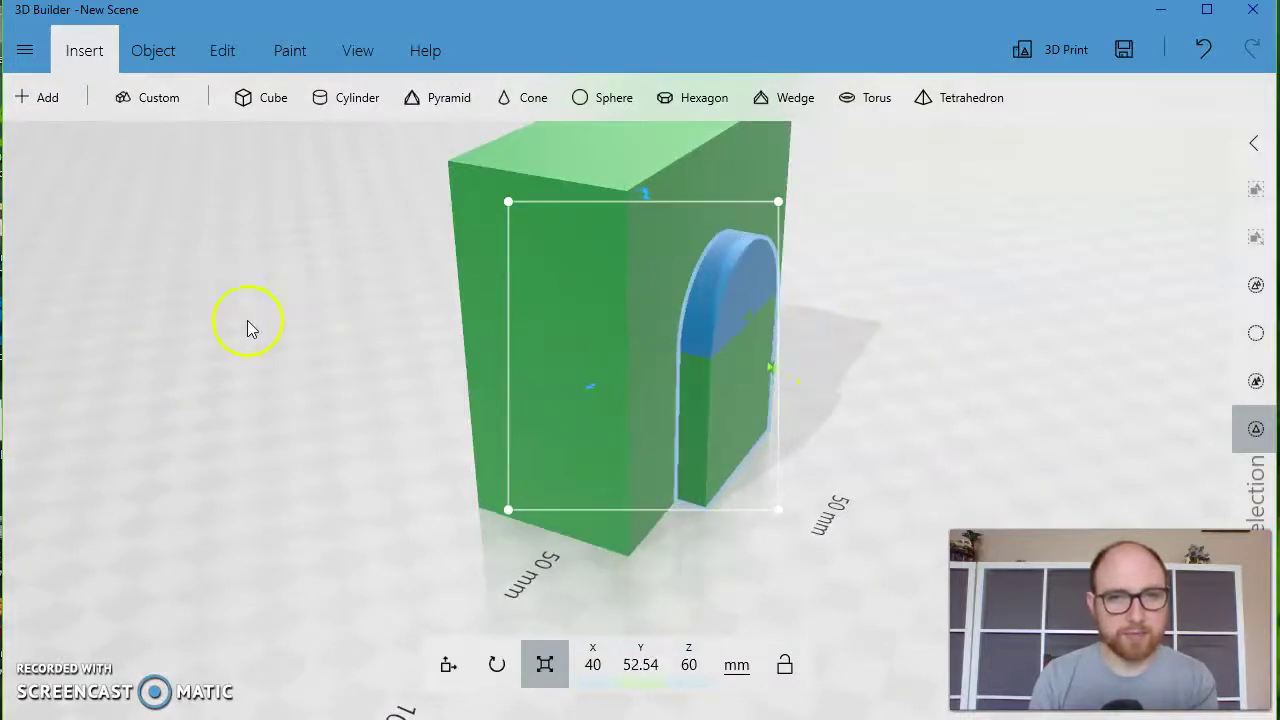
{"action": "left_click_drag", "start_coordinate": [249, 326], "coordinate": [675, 161]}
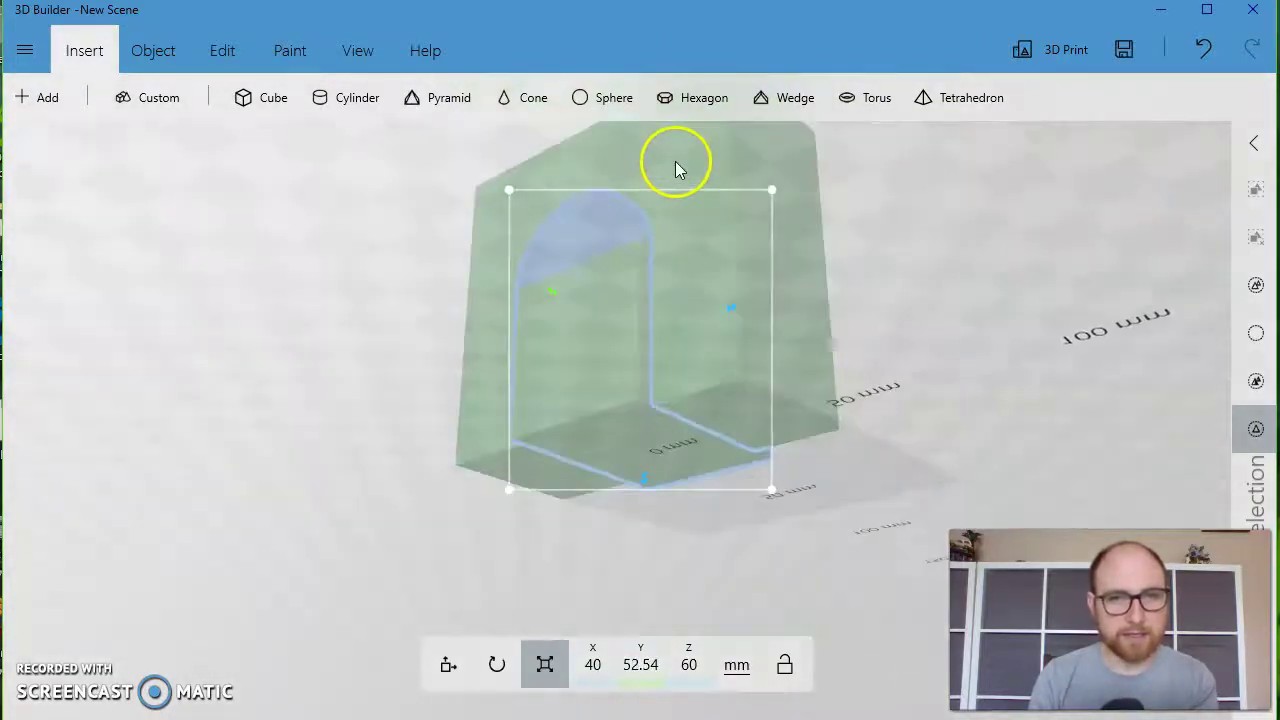
{"action": "left_click_drag", "start_coordinate": [618, 228], "coordinate": [554, 364]}
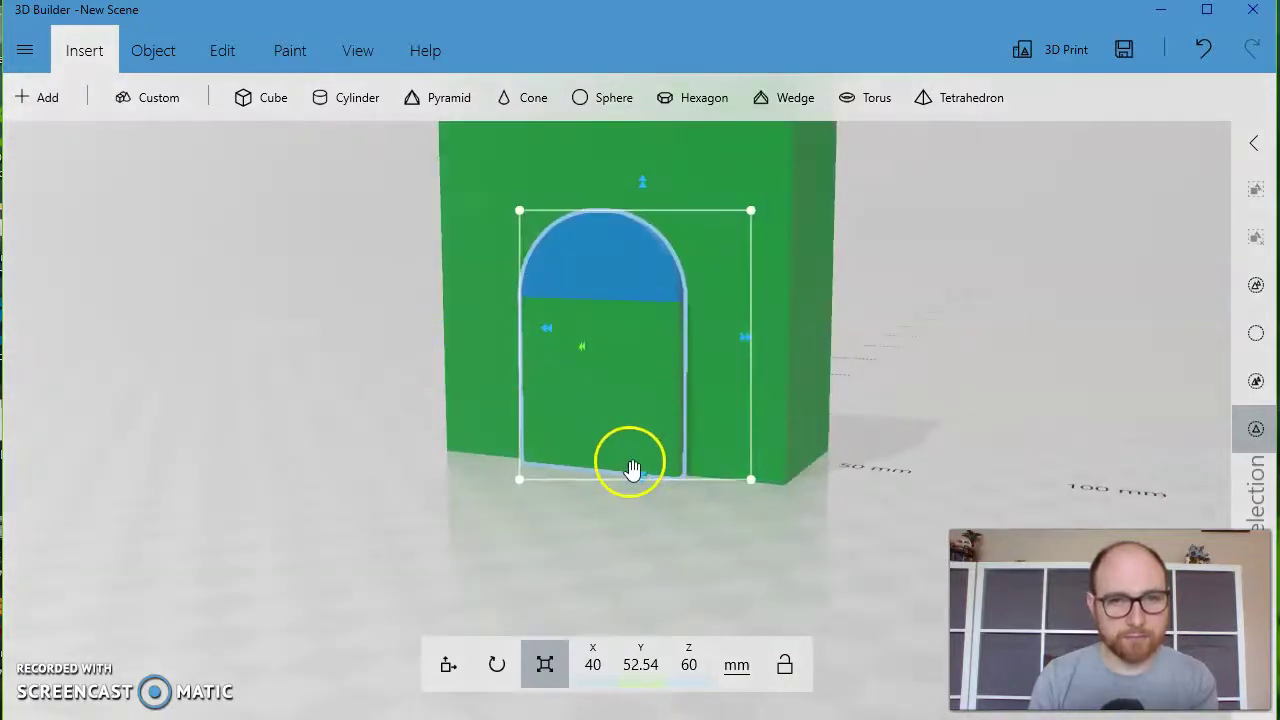
{"action": "mouse_move", "coordinate": [642, 474]}
{"action": "left_mouse_down"}
{"action": "mouse_move", "coordinate": [634, 494]}
{"action": "mouse_move", "coordinate": [634, 474]}
{"action": "mouse_move", "coordinate": [680, 523]}
{"action": "mouse_move", "coordinate": [640, 507]}
{"action": "mouse_move", "coordinate": [654, 496]}
{"action": "left_mouse_up"}
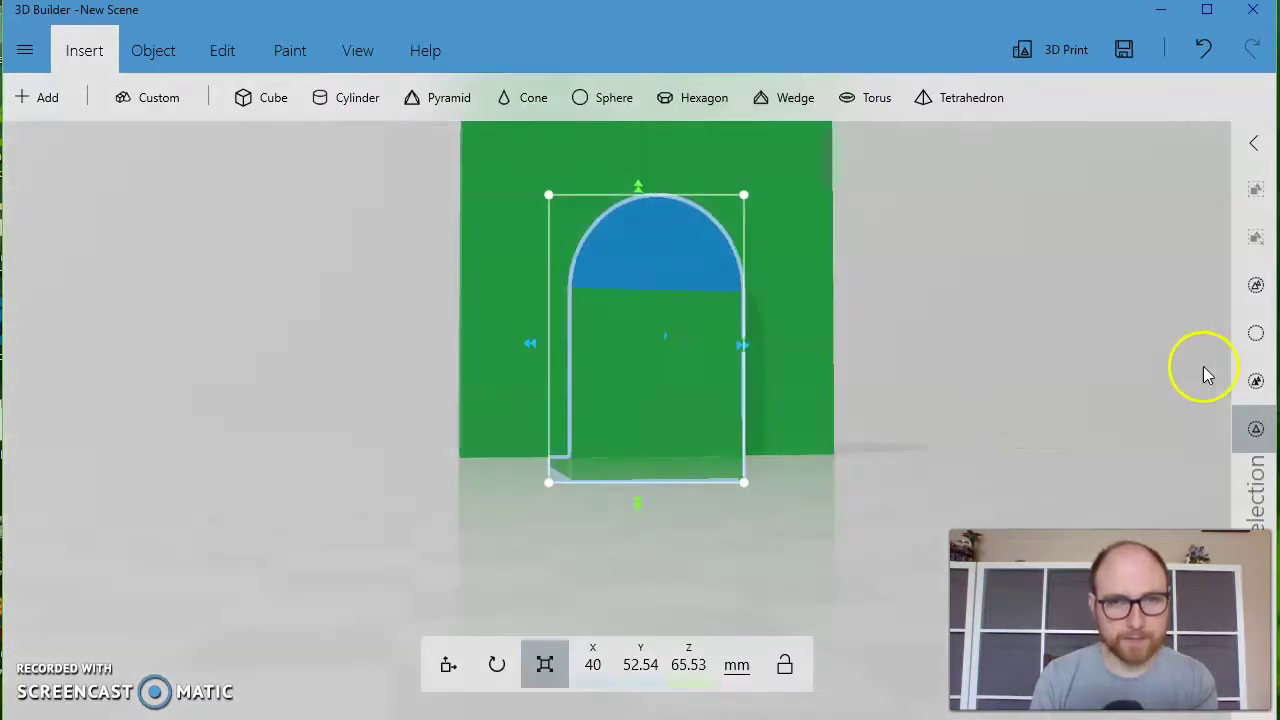
Subtract the arch shape from the green block, leaving an arched doorway
{"action": "left_click_drag", "start_coordinate": [1089, 383], "coordinate": [794, 457]}
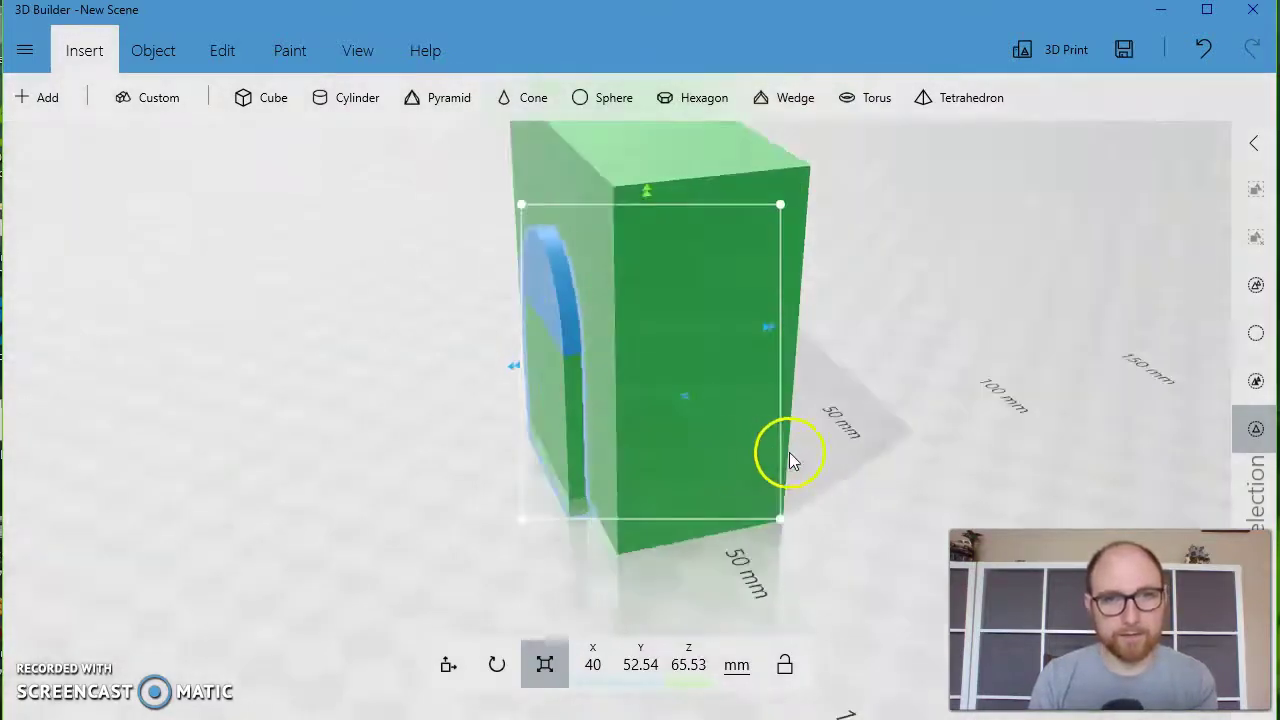
{"action": "left_click", "coordinate": [245, 70]}
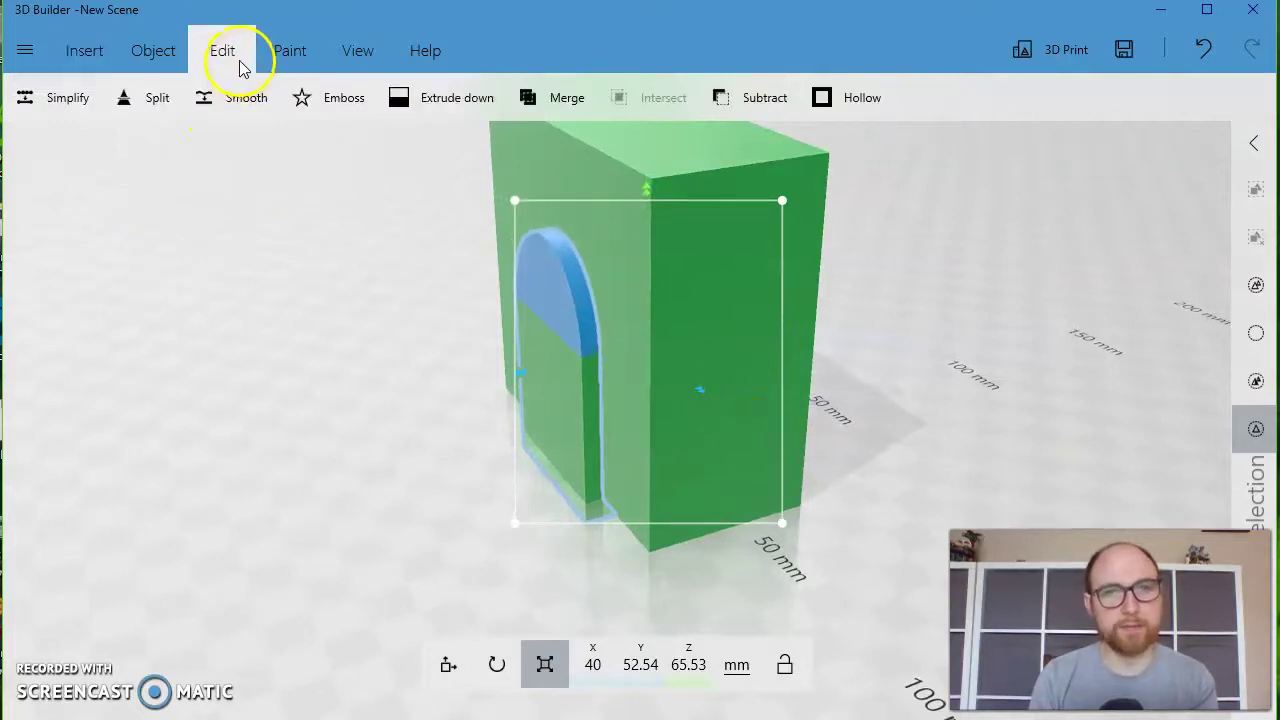
{"action": "left_click", "coordinate": [757, 110]}
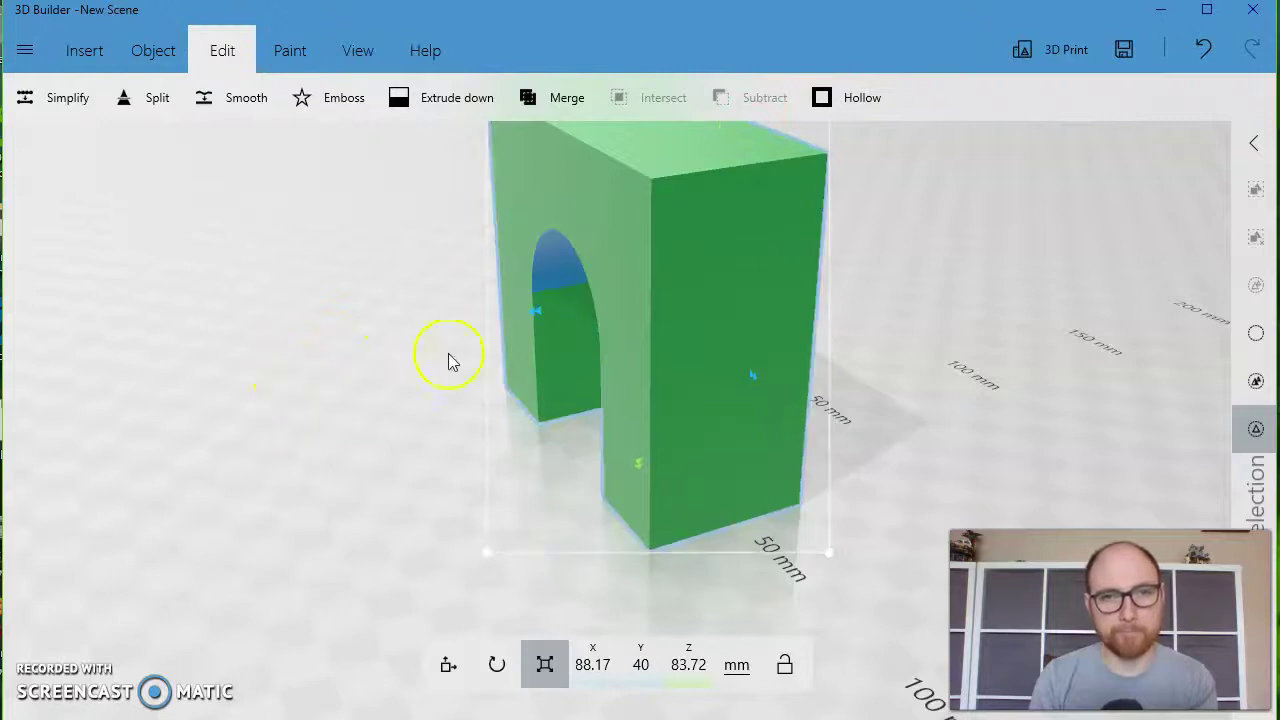
{"action": "left_click_drag", "start_coordinate": [449, 357], "coordinate": [418, 393]}
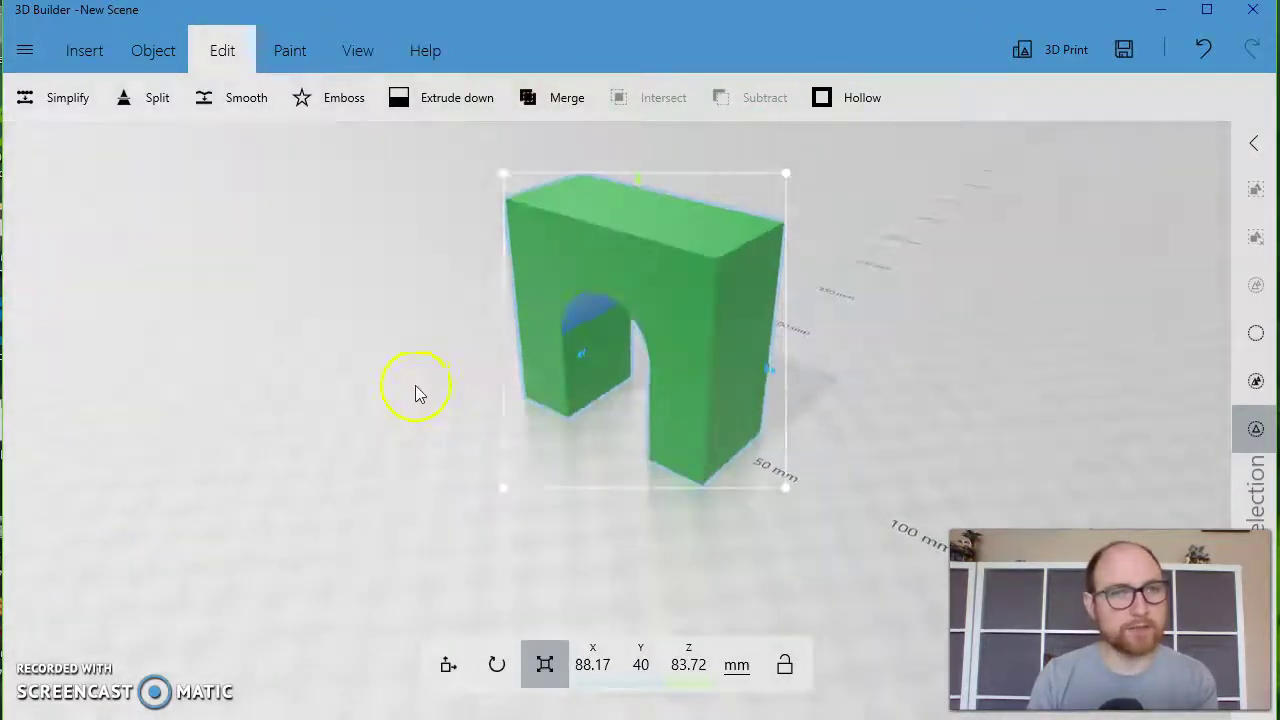
Start a split and tilt the cutting plane to about -41°, sliding it up the arch
{"action": "left_click", "coordinate": [135, 102]}
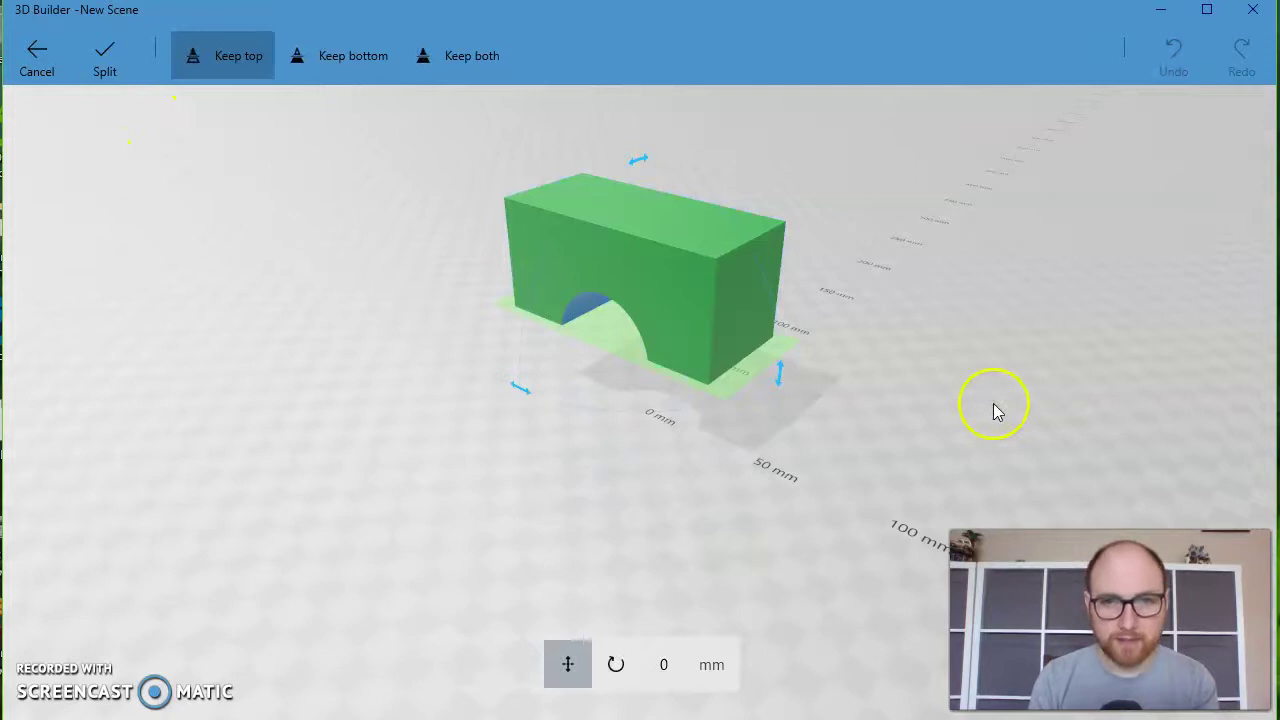
{"action": "right_click_drag", "start_coordinate": [995, 410], "coordinate": [830, 383]}
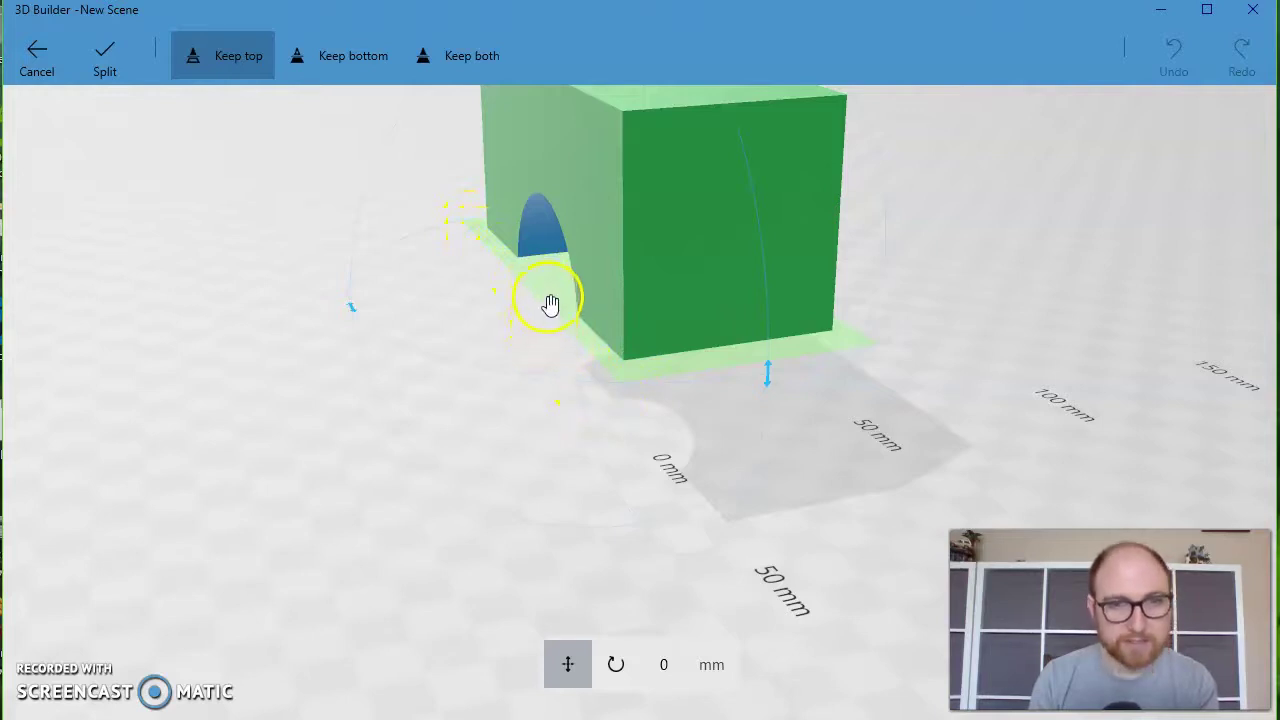
{"action": "left_click_drag", "start_coordinate": [551, 300], "coordinate": [535, 357]}
{"action": "scroll", "coordinate": [532, 354], "scroll_direction": "down", "scroll_amount": 2}
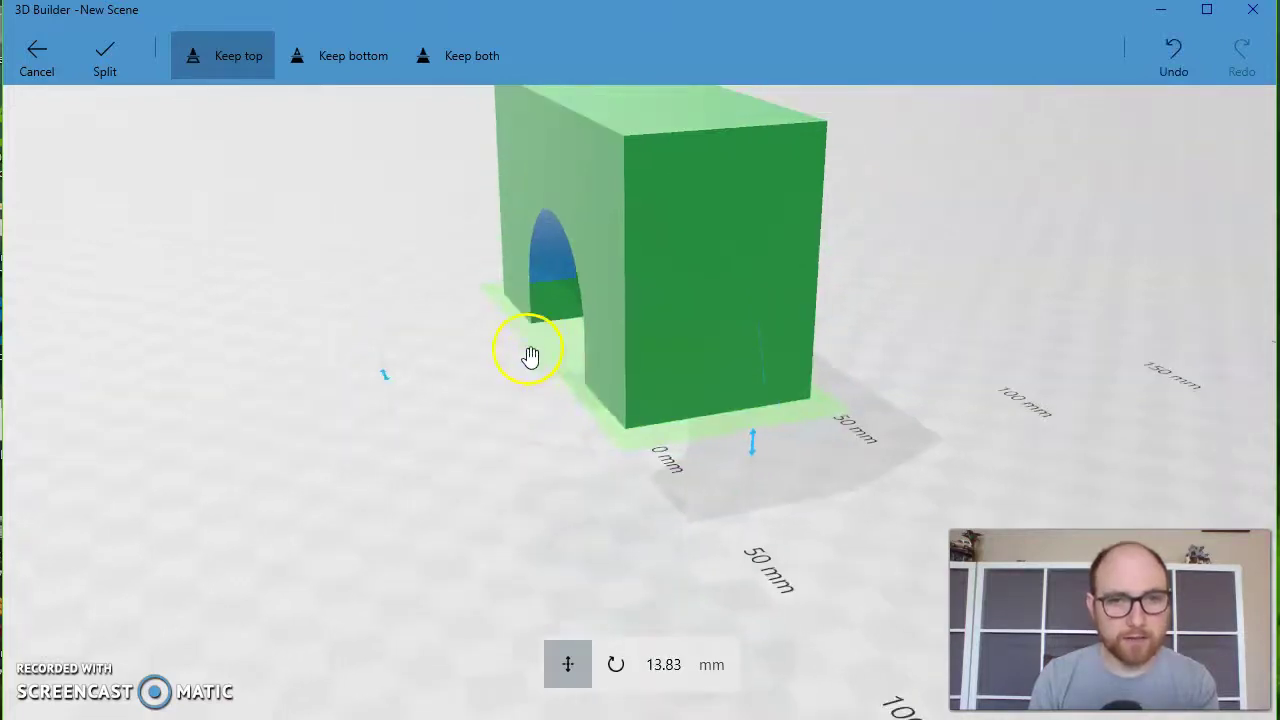
{"action": "left_click_drag", "start_coordinate": [642, 114], "coordinate": [821, 122]}
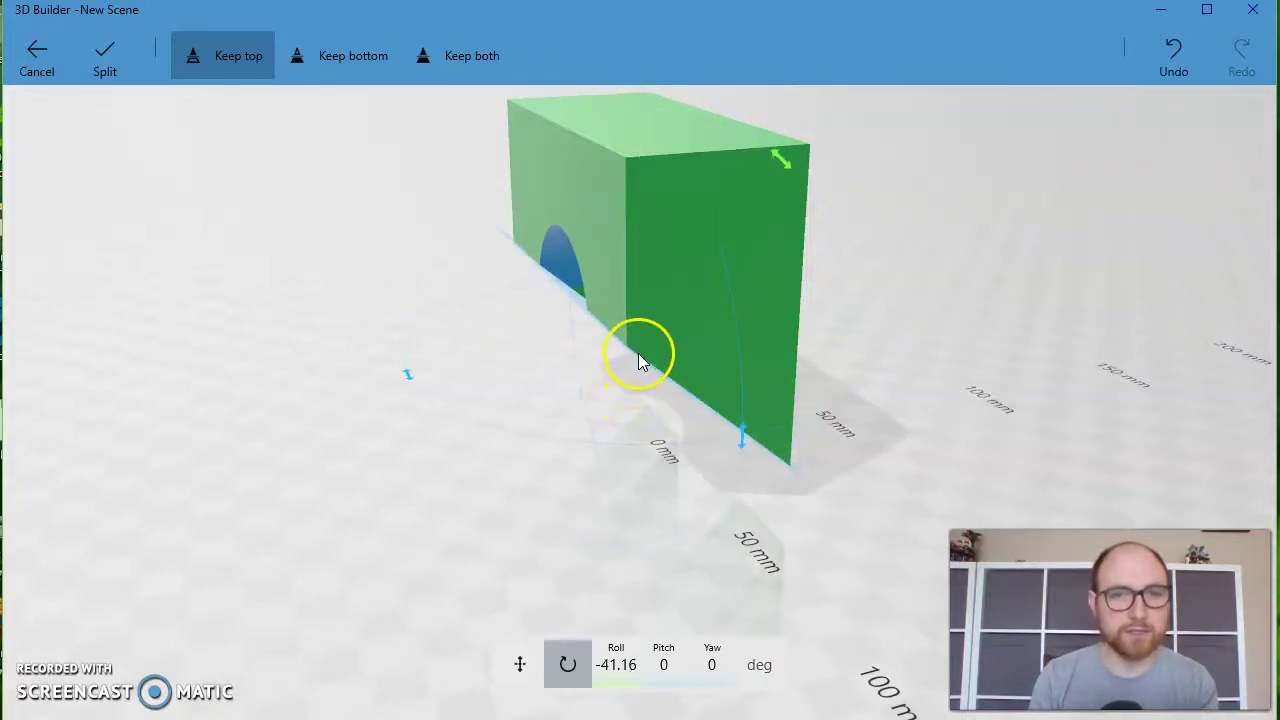
{"action": "left_click_drag", "start_coordinate": [642, 360], "coordinate": [615, 284]}
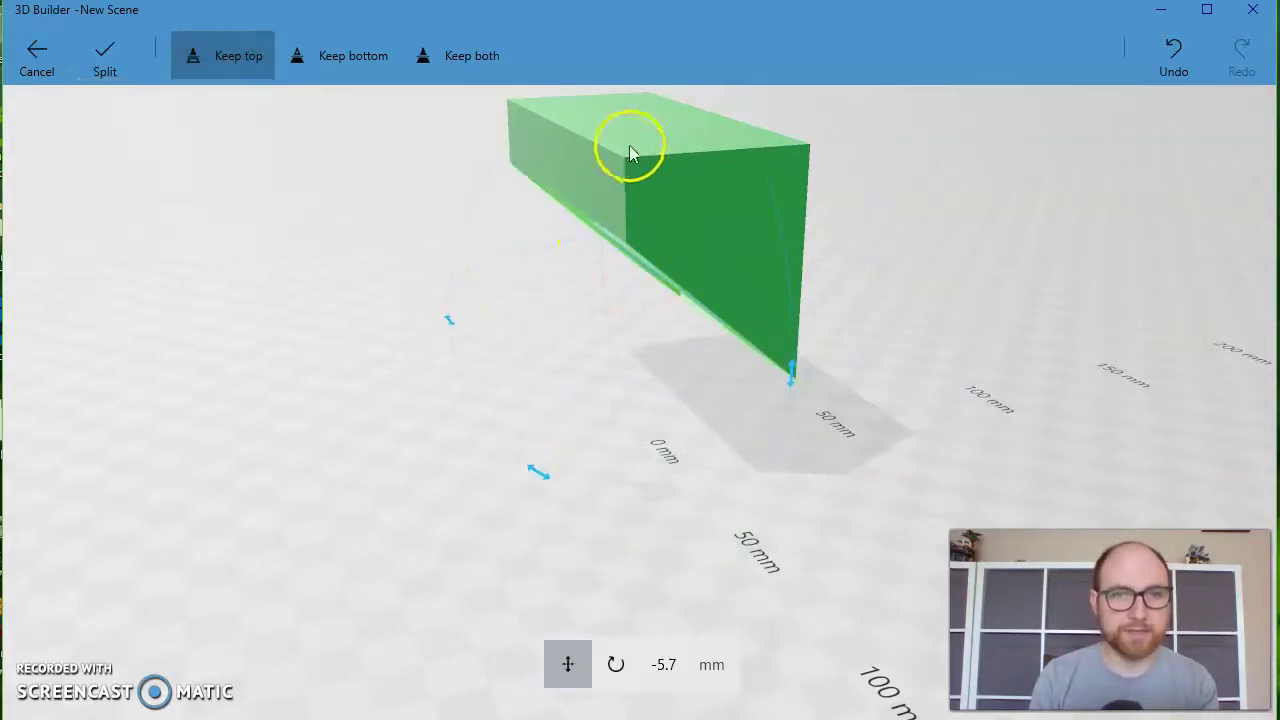
Set the split to keep both parts and fine-tune the plane offset to -8.83 mm
{"action": "left_click", "coordinate": [341, 70]}
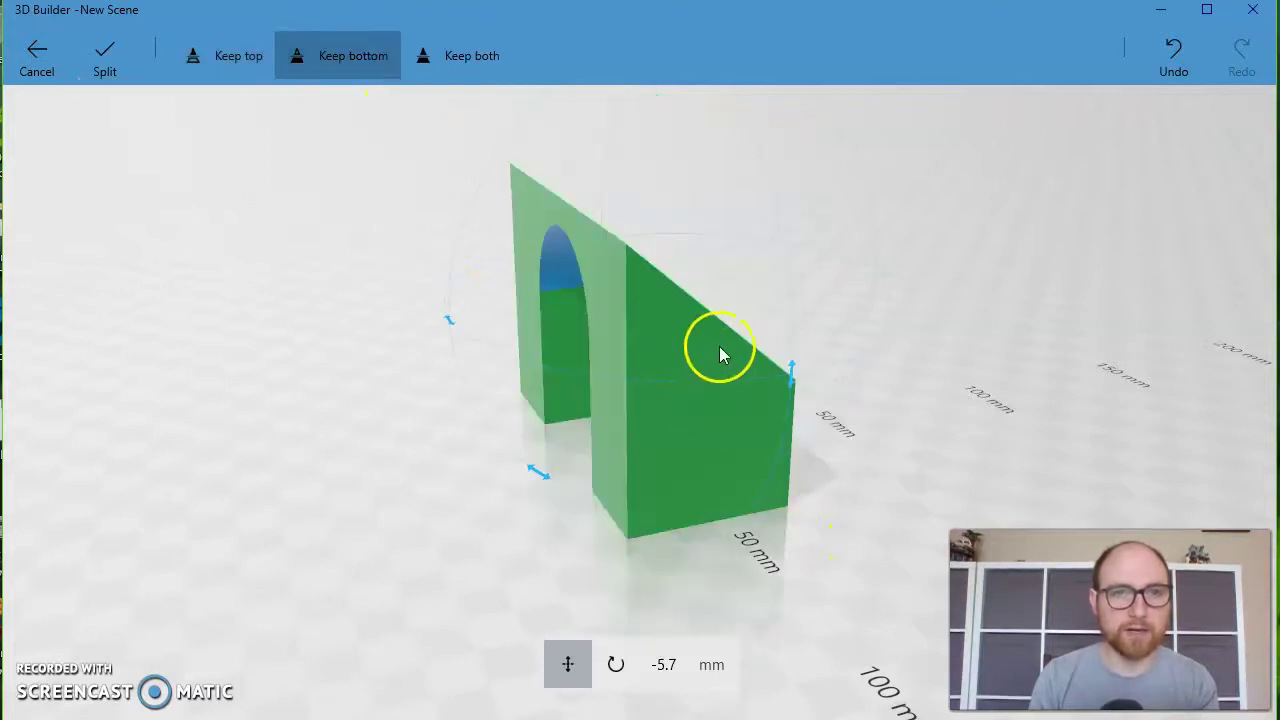
{"action": "left_click", "coordinate": [427, 45]}
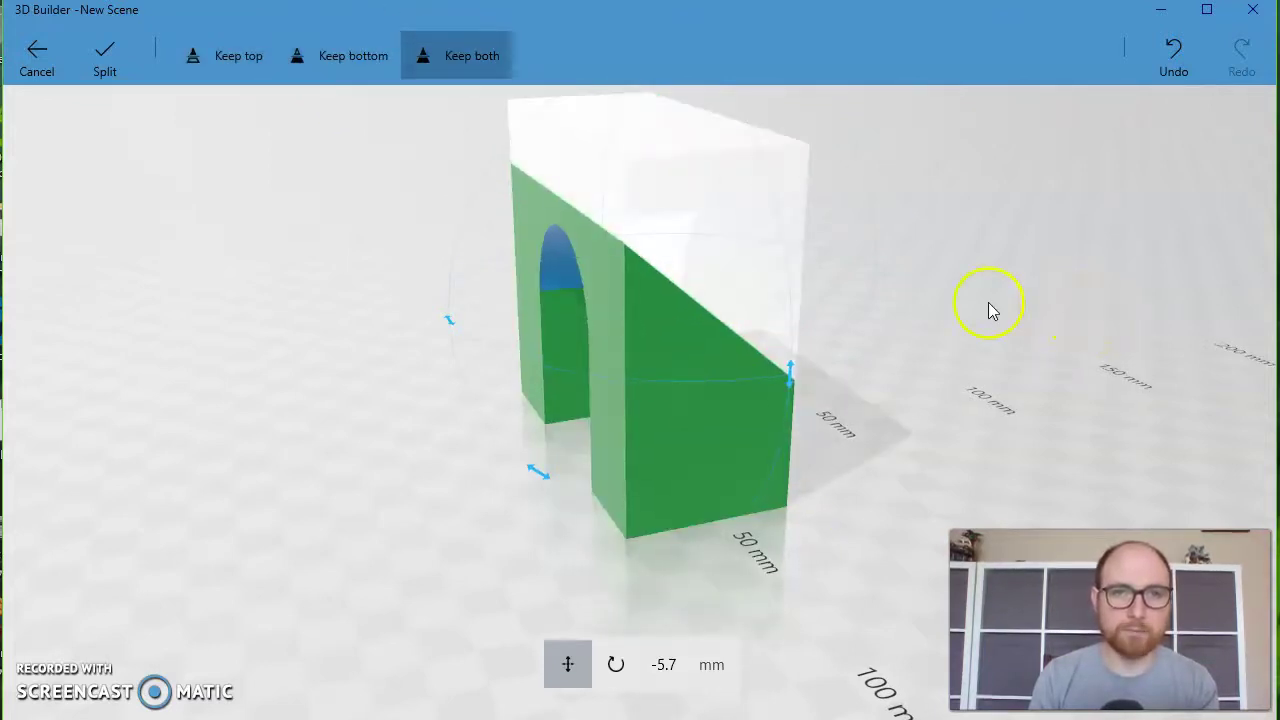
{"action": "mouse_move", "coordinate": [988, 309]}
{"action": "left_mouse_down"}
{"action": "mouse_move", "coordinate": [723, 320]}
{"action": "mouse_move", "coordinate": [826, 415]}
{"action": "mouse_move", "coordinate": [1071, 357]}
{"action": "mouse_move", "coordinate": [974, 314]}
{"action": "left_mouse_up"}
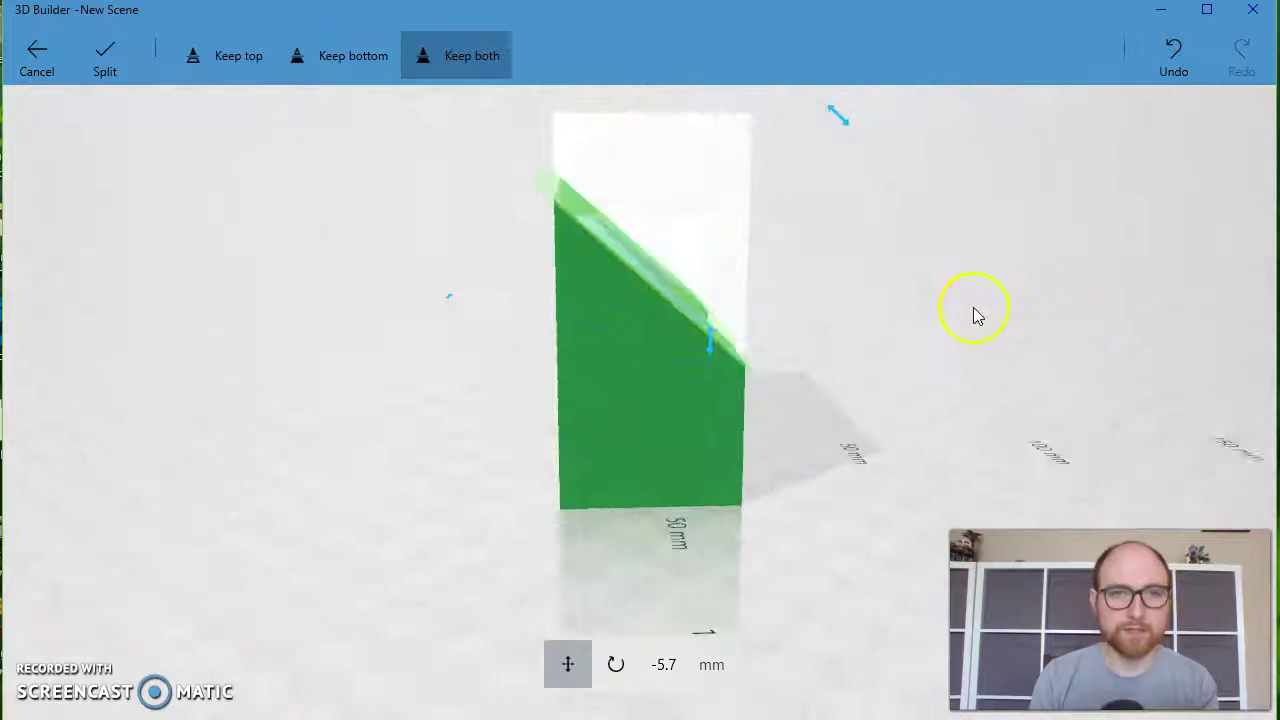
{"action": "mouse_move", "coordinate": [625, 323]}
{"action": "left_mouse_down"}
{"action": "mouse_move", "coordinate": [629, 286]}
{"action": "mouse_move", "coordinate": [628, 300]}
{"action": "left_mouse_up"}
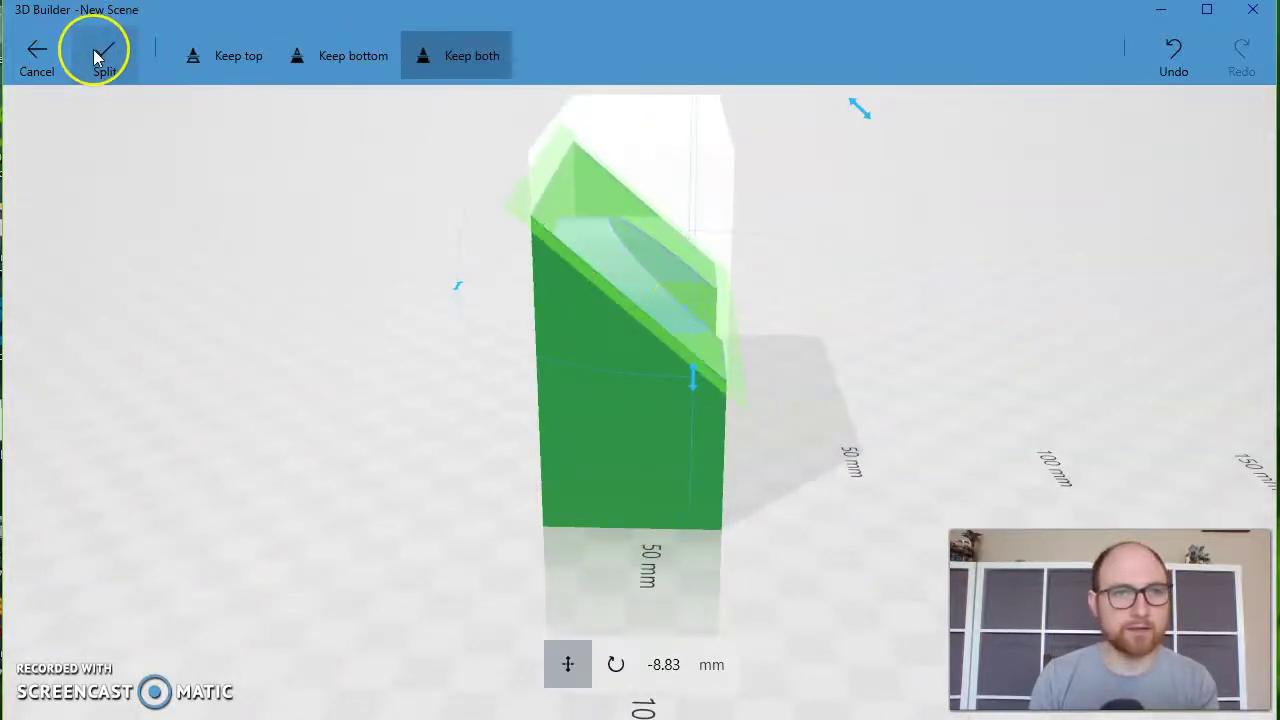
Apply the split and move the cut-off upper piece away from the arch
{"action": "left_click", "coordinate": [100, 57]}
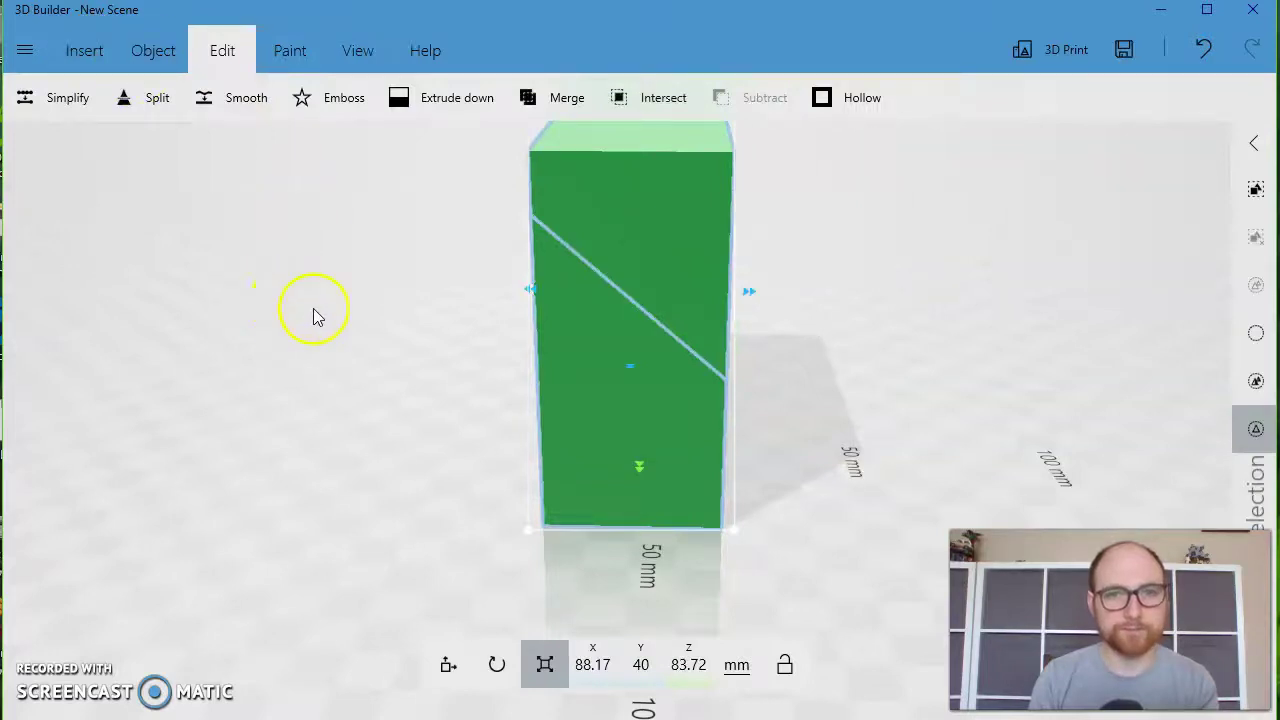
{"action": "left_click_drag", "start_coordinate": [314, 311], "coordinate": [467, 289]}
{"action": "left_click", "coordinate": [639, 453], "text": "ctrl"}
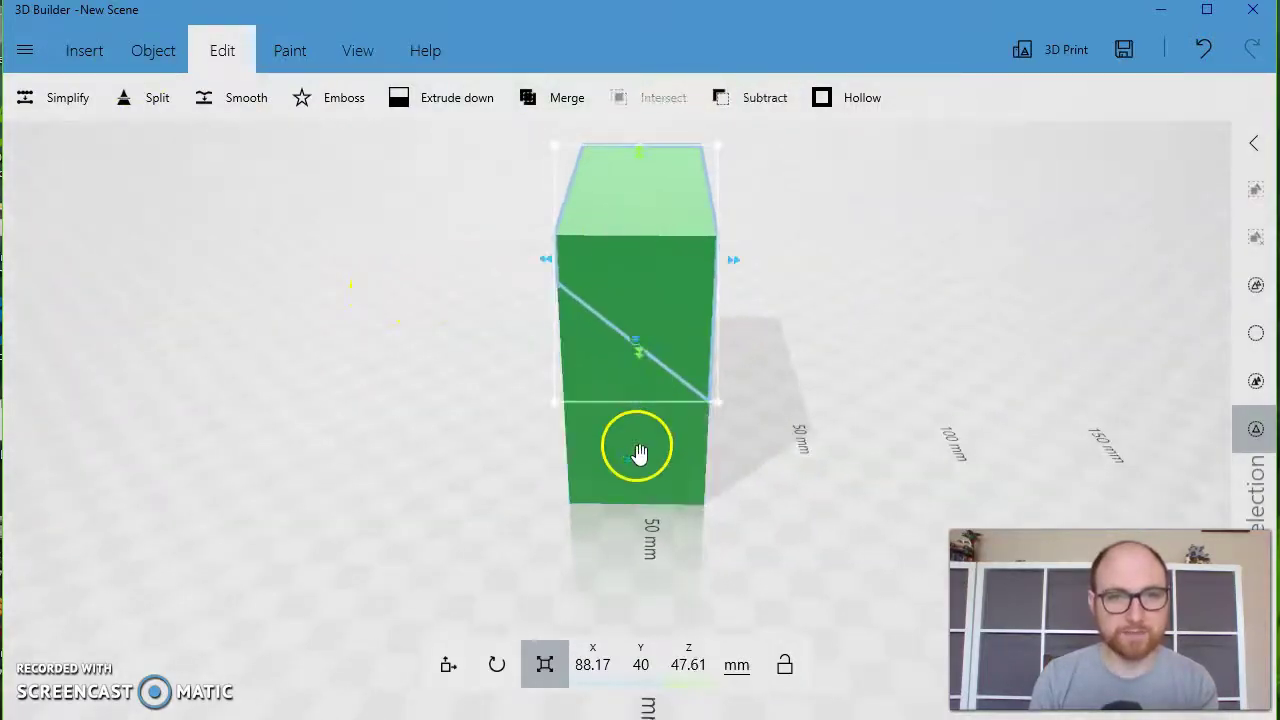
{"action": "left_click", "coordinate": [650, 250], "text": "ctrl"}
{"action": "left_click", "coordinate": [640, 248]}
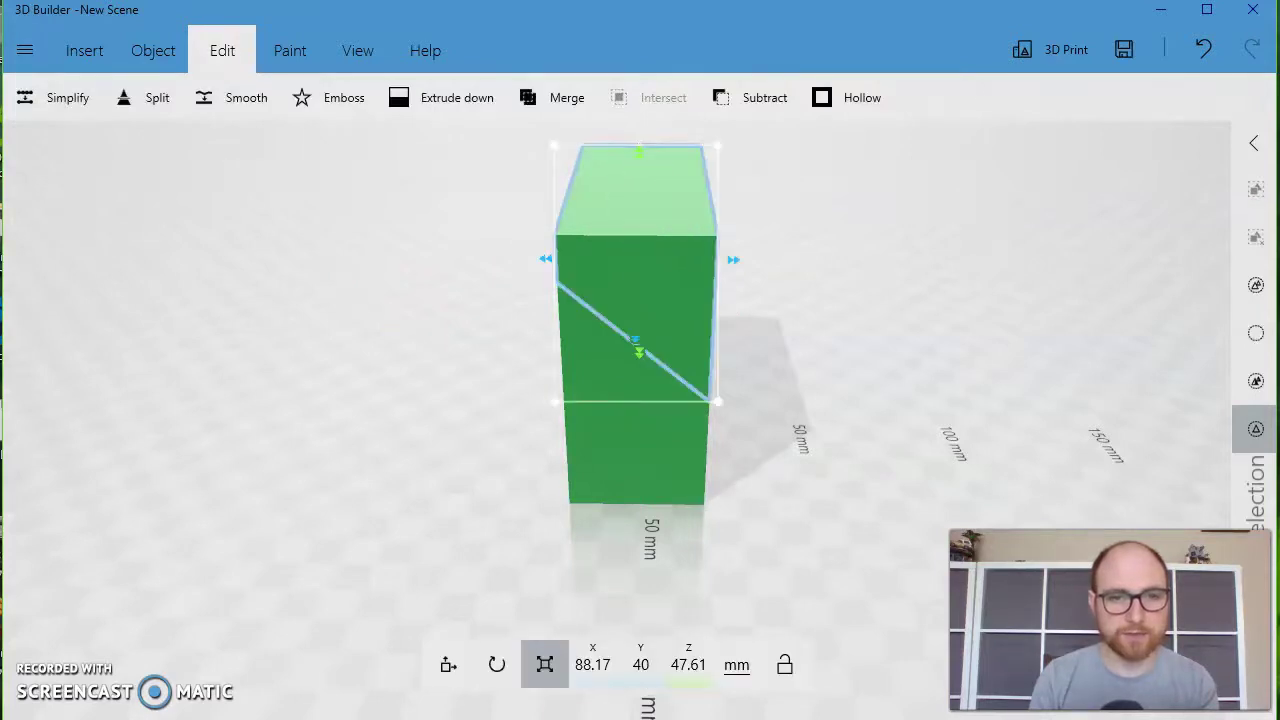
{"action": "left_click", "coordinate": [448, 665]}
{"action": "left_click_drag", "start_coordinate": [731, 263], "coordinate": [1010, 250]}
{"action": "double_click", "coordinate": [571, 366]}
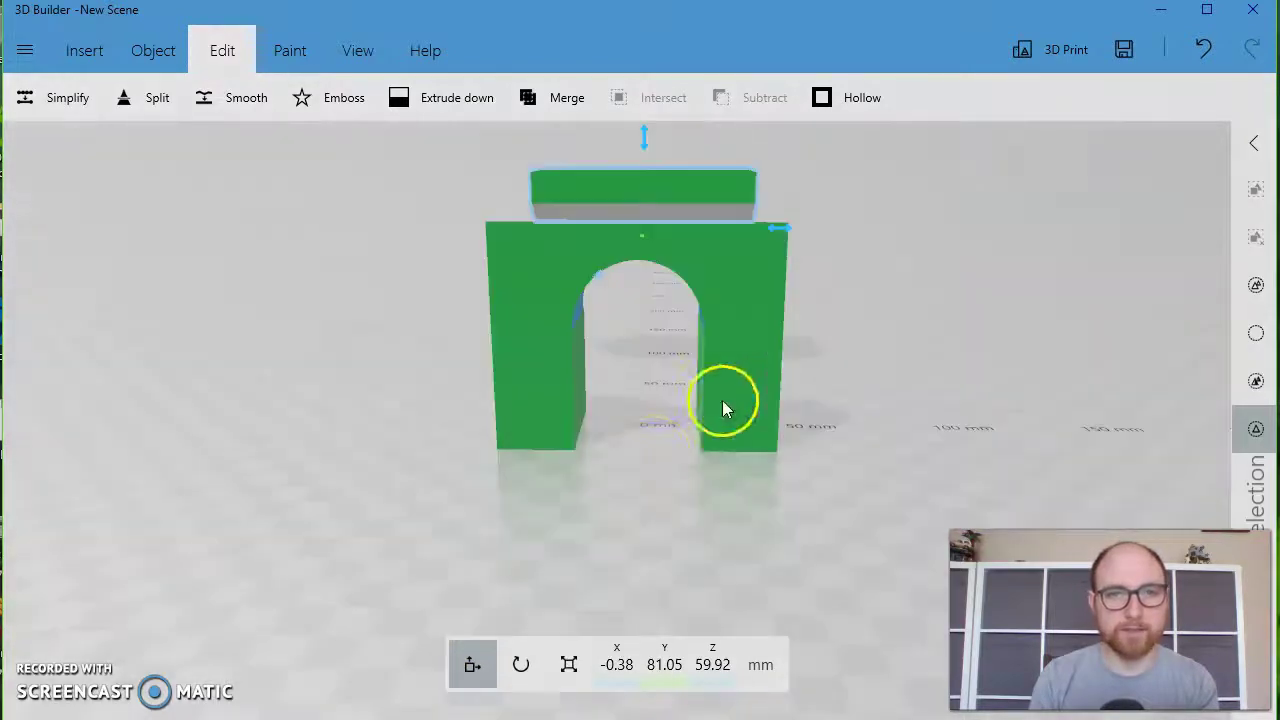
Delete the leftover cutting block and select the arch from a front view
{"action": "right_click_drag", "start_coordinate": [725, 408], "coordinate": [287, 390]}
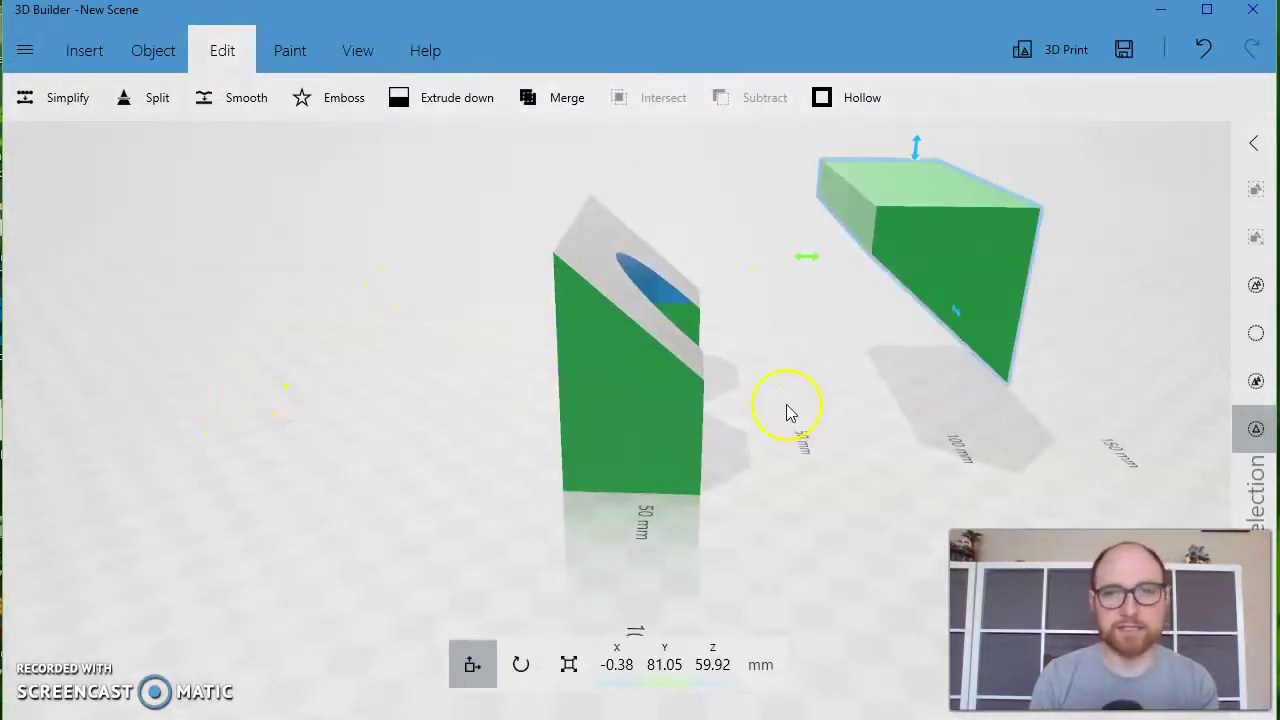
{"action": "right_click_drag", "start_coordinate": [787, 410], "coordinate": [826, 457]}
{"action": "left_click", "coordinate": [921, 224]}
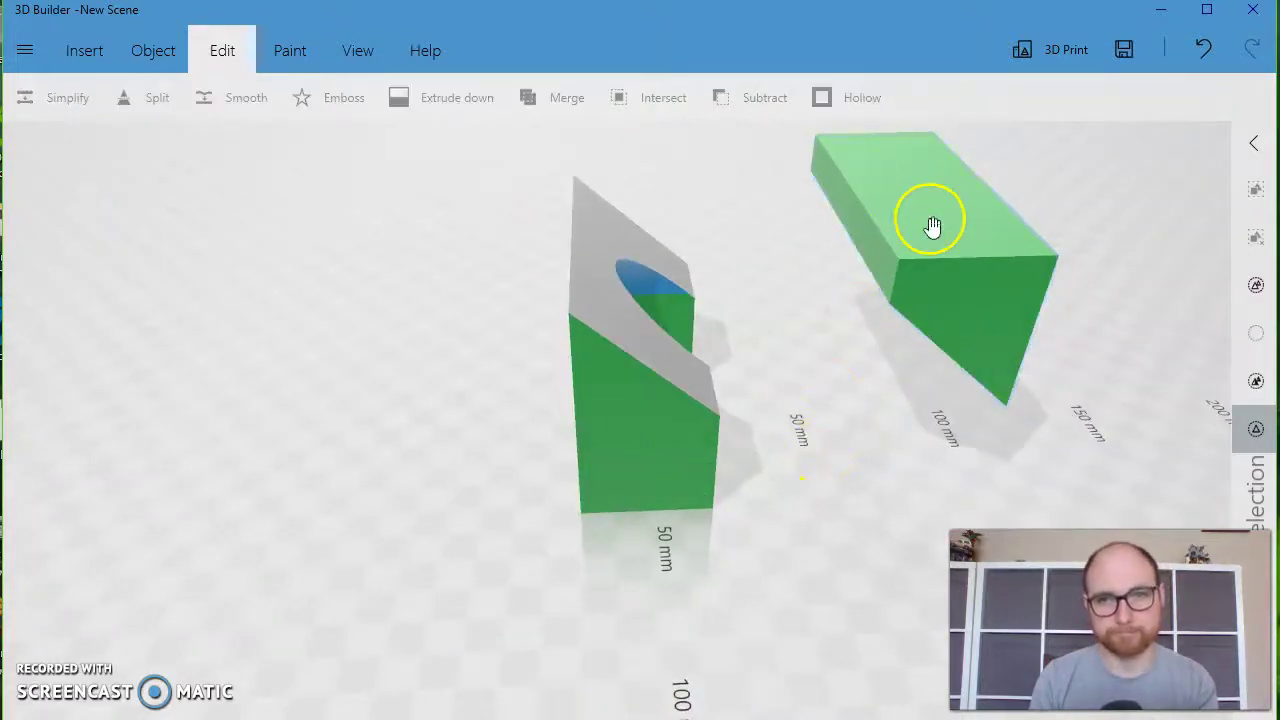
{"action": "left_click", "coordinate": [914, 224]}
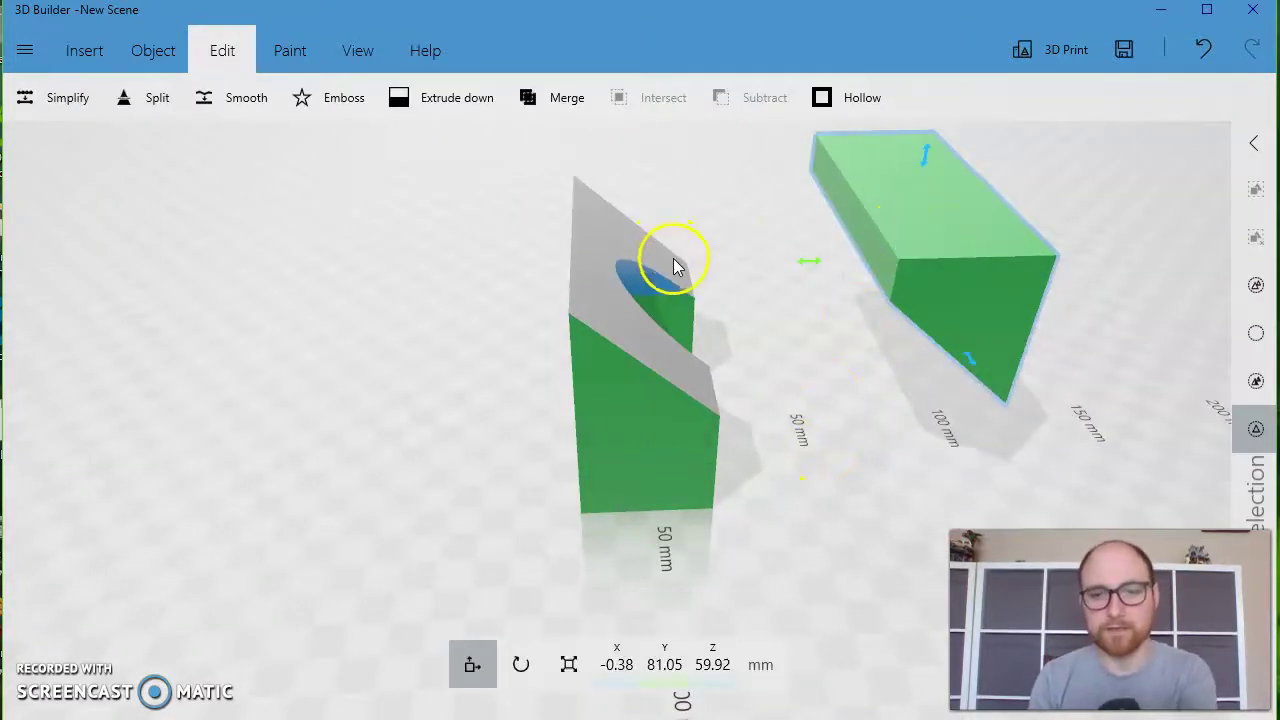
{"action": "key", "text": "Delete"}
{"action": "right_click_drag", "start_coordinate": [431, 286], "coordinate": [671, 300]}
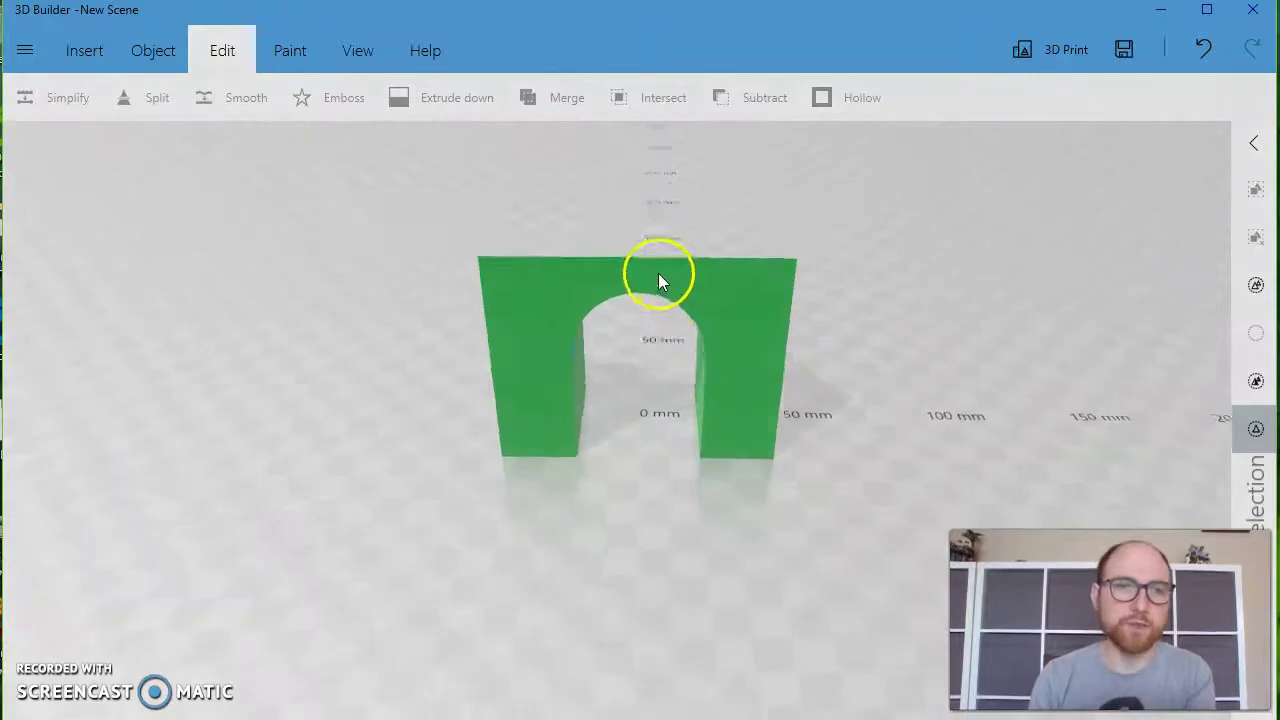
{"action": "left_click", "coordinate": [571, 300]}
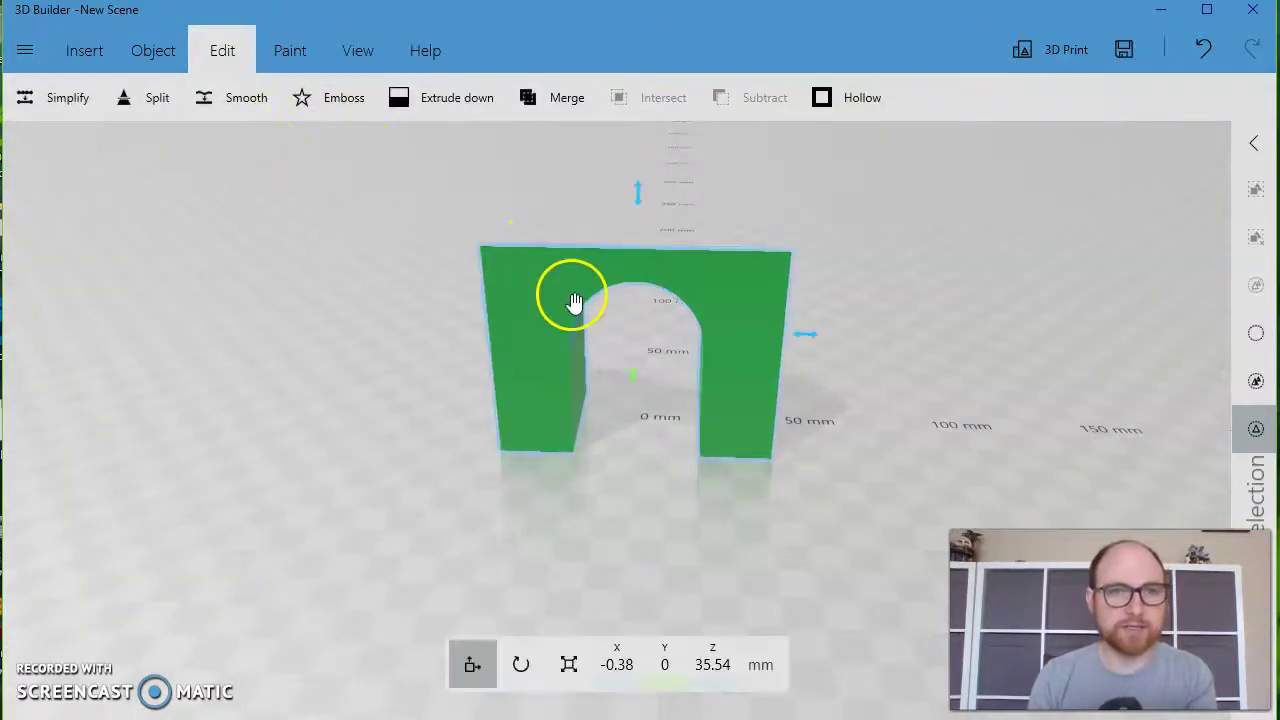
Start an emboss on the arch and slide its text preview across the arch's top
{"action": "left_click", "coordinate": [341, 104]}
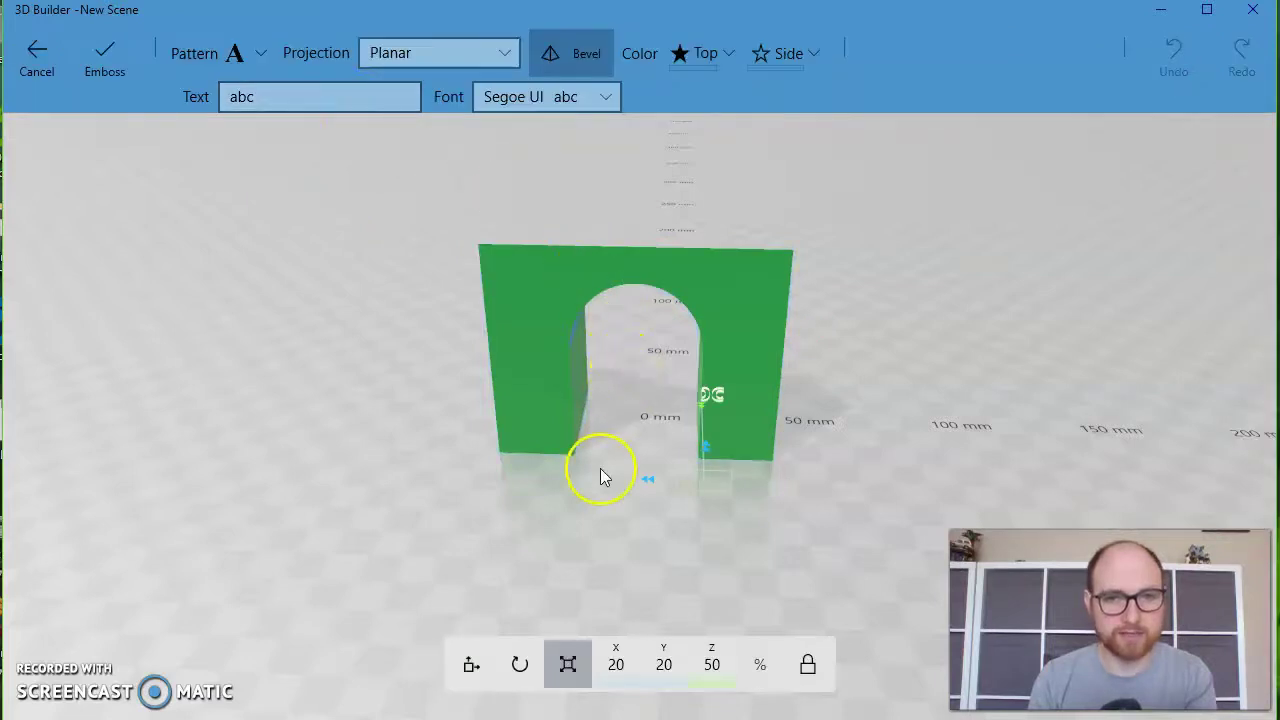
{"action": "left_click_drag", "start_coordinate": [717, 366], "coordinate": [752, 305]}
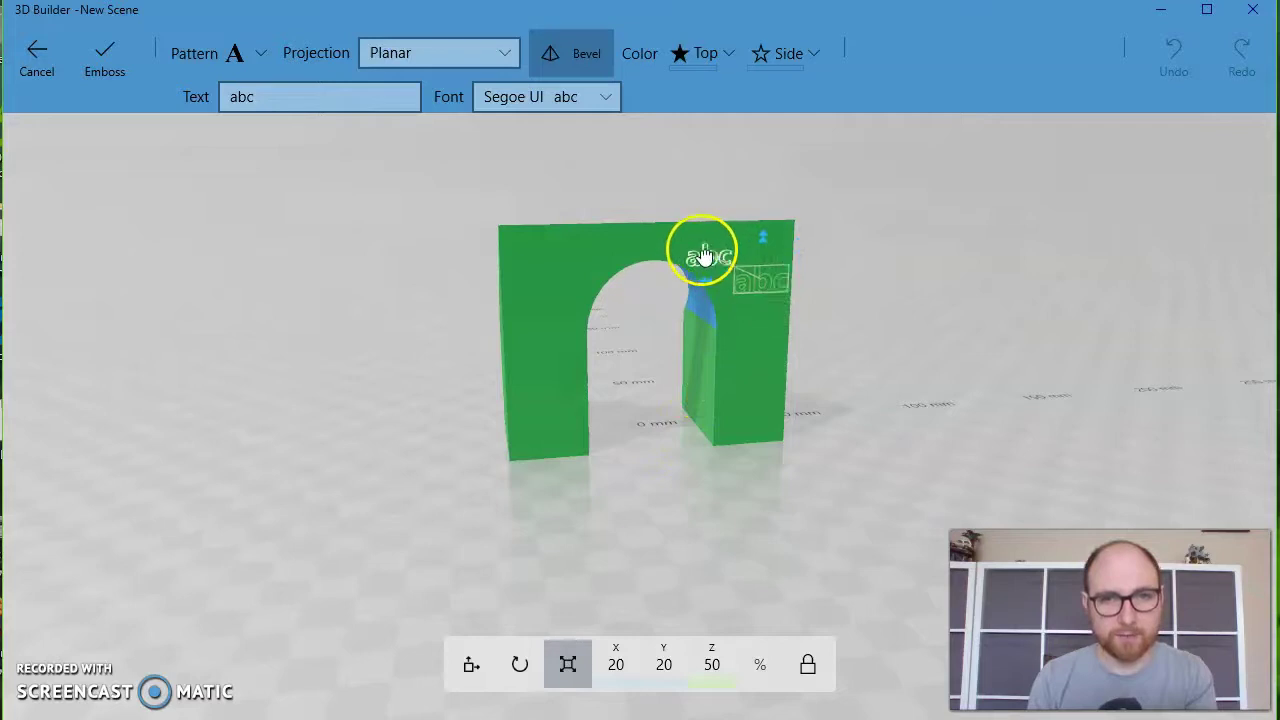
{"action": "left_click_drag", "start_coordinate": [704, 256], "coordinate": [660, 249]}
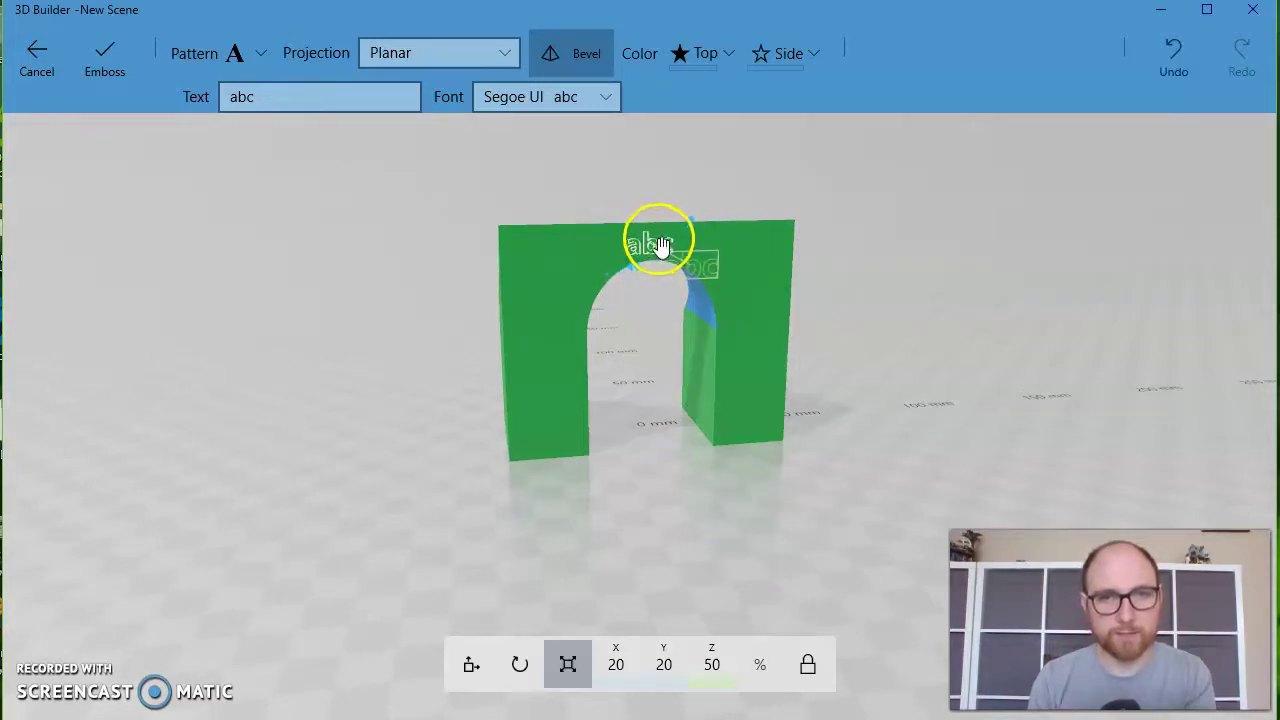
Replace the placeholder emboss text with 'I'm an arch!'
{"action": "left_click", "coordinate": [265, 95]}
{"action": "key", "text": "BackSpace"}
{"action": "key", "text": "BackSpace"}
{"action": "key", "text": "BackSpace"}
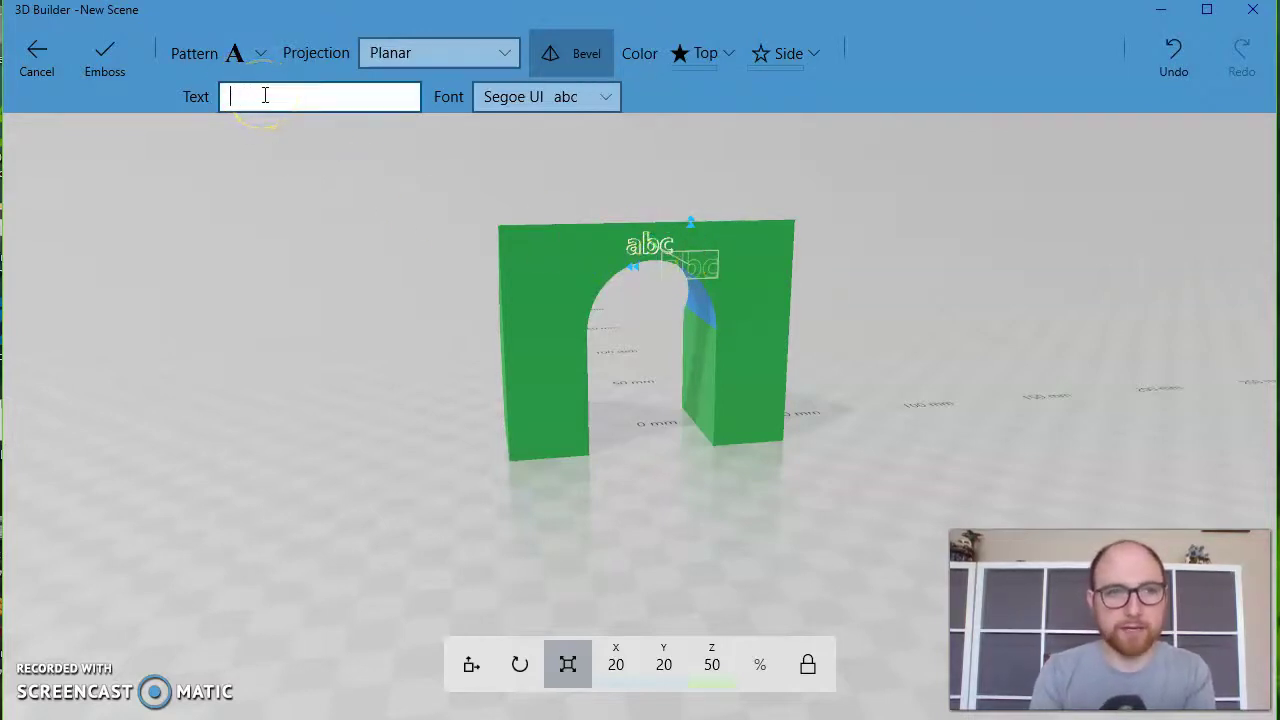
{"action": "type", "text": "a"}
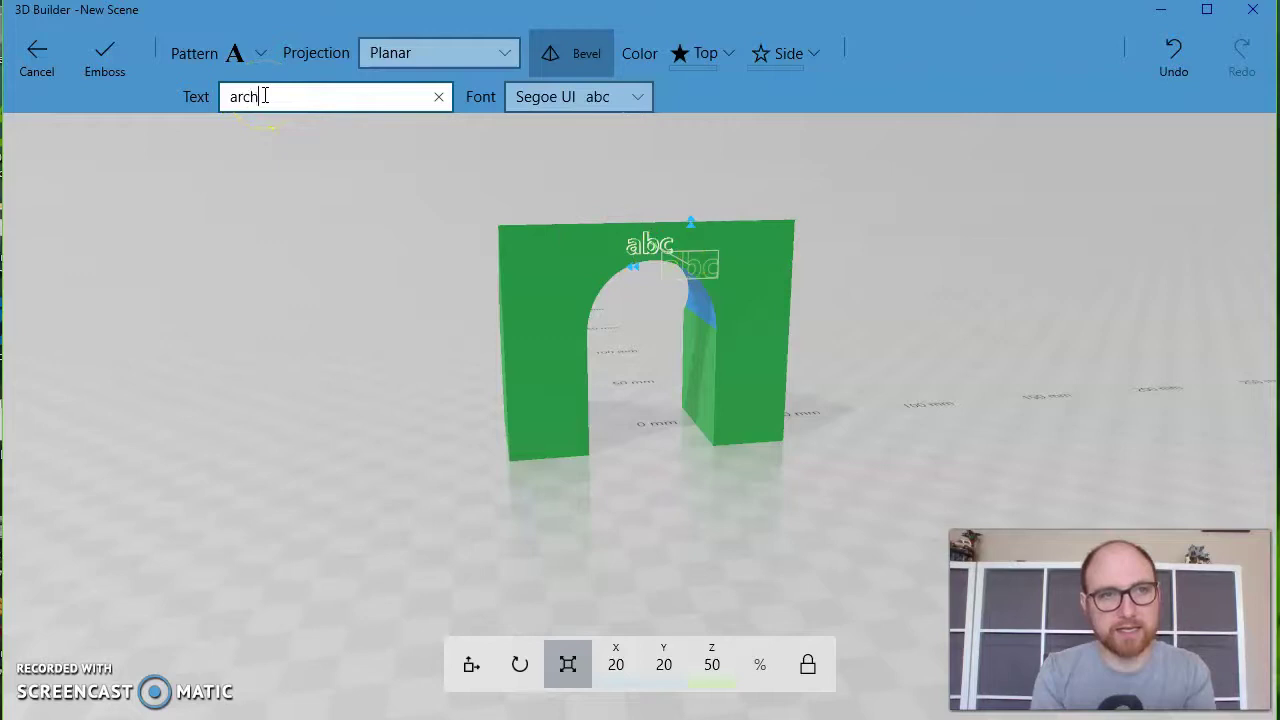
{"action": "key", "text": "BackSpace"}
{"action": "type", "text": "I'm an"}
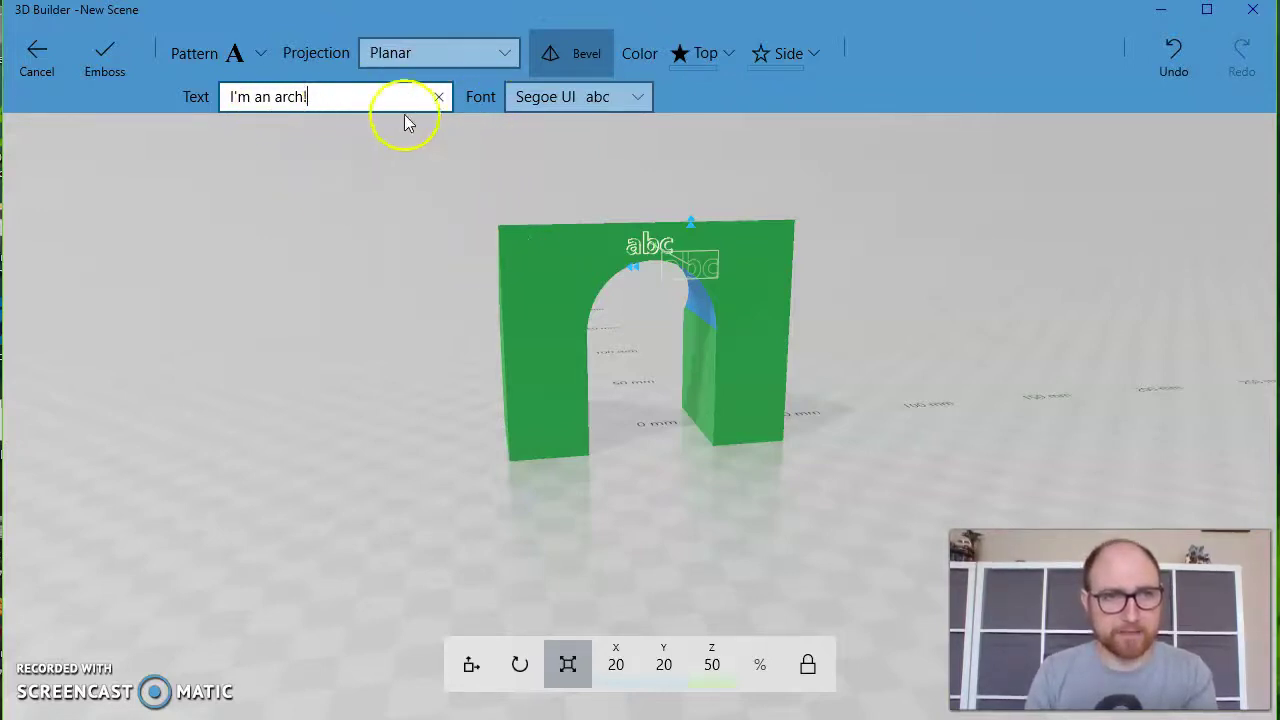
Try SimSun and Viner Hand ITC, then settle on Segoe Script as the emboss font
{"action": "left_click", "coordinate": [636, 97]}
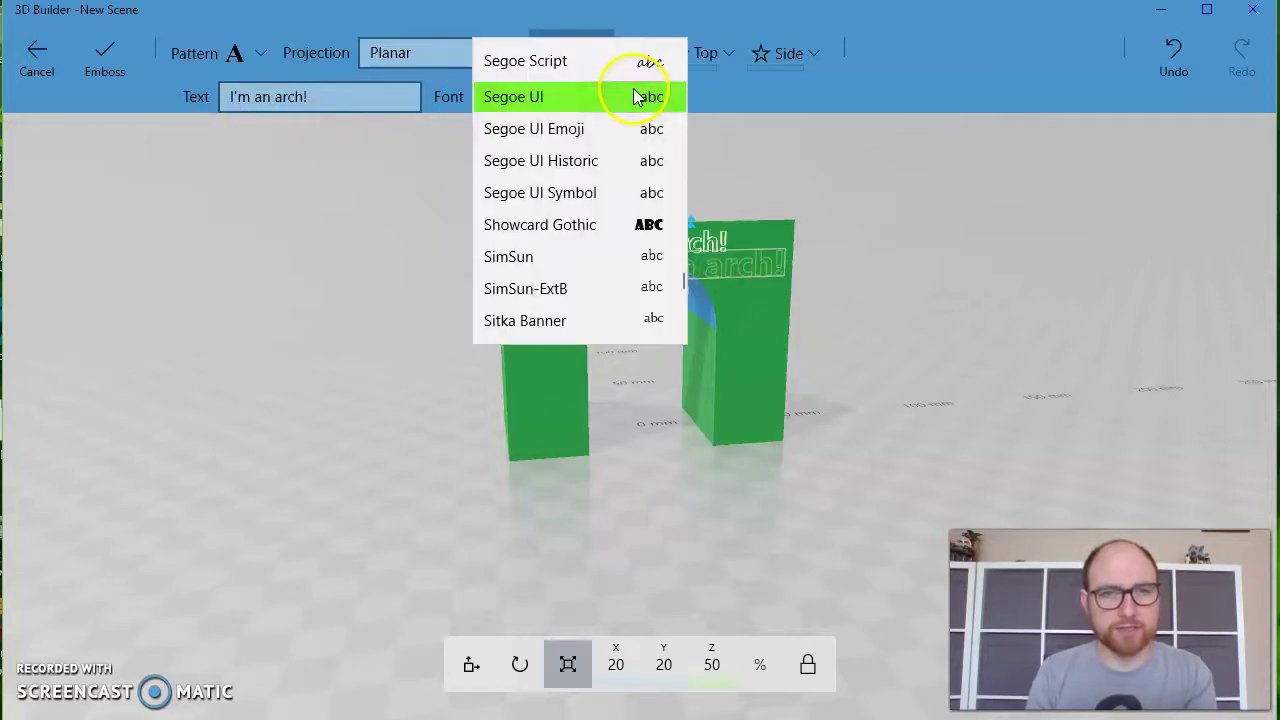
{"action": "left_click", "coordinate": [613, 258]}
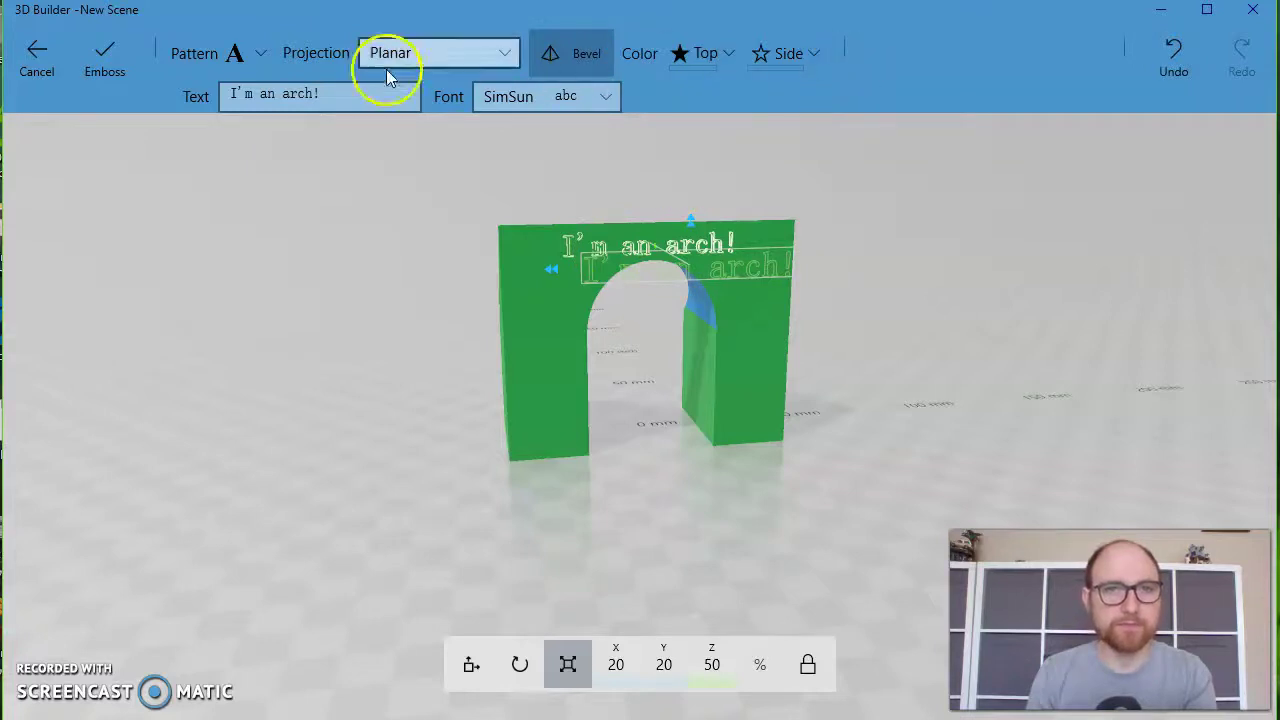
{"action": "left_click", "coordinate": [598, 97]}
{"action": "scroll", "coordinate": [560, 292], "scroll_direction": "down", "scroll_amount": 5}
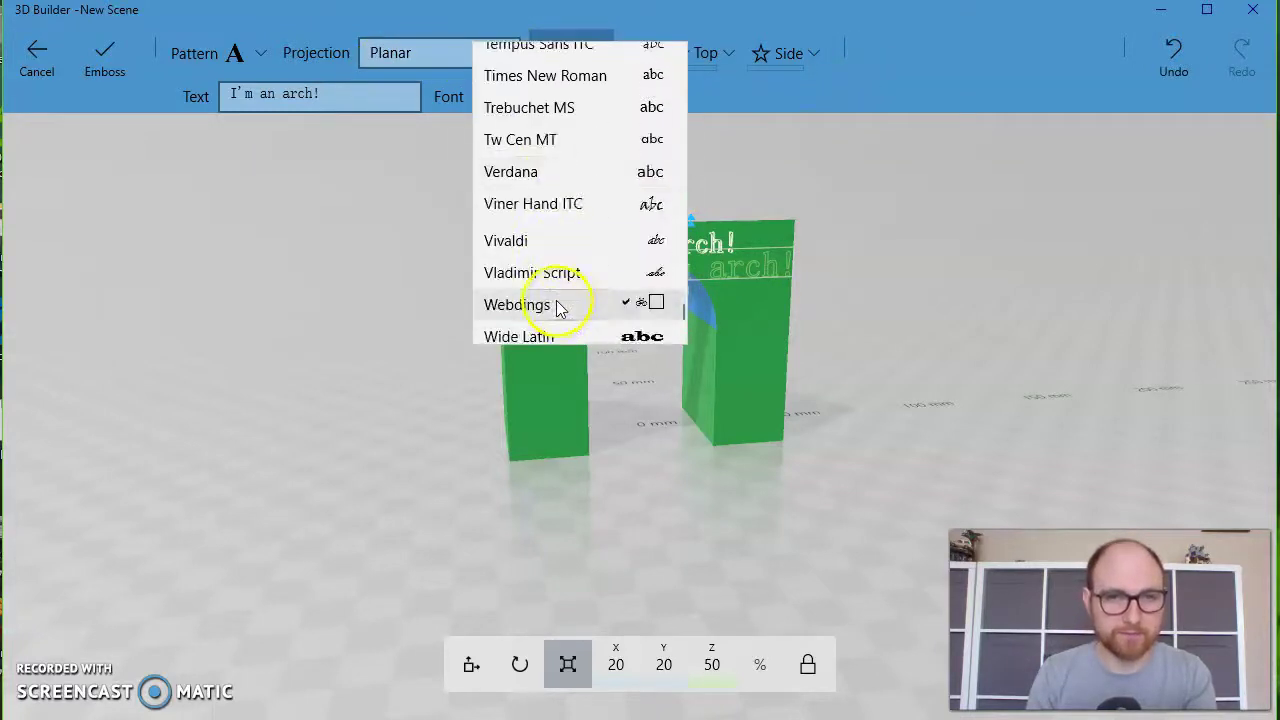
{"action": "left_click", "coordinate": [553, 203]}
{"action": "left_click", "coordinate": [600, 97]}
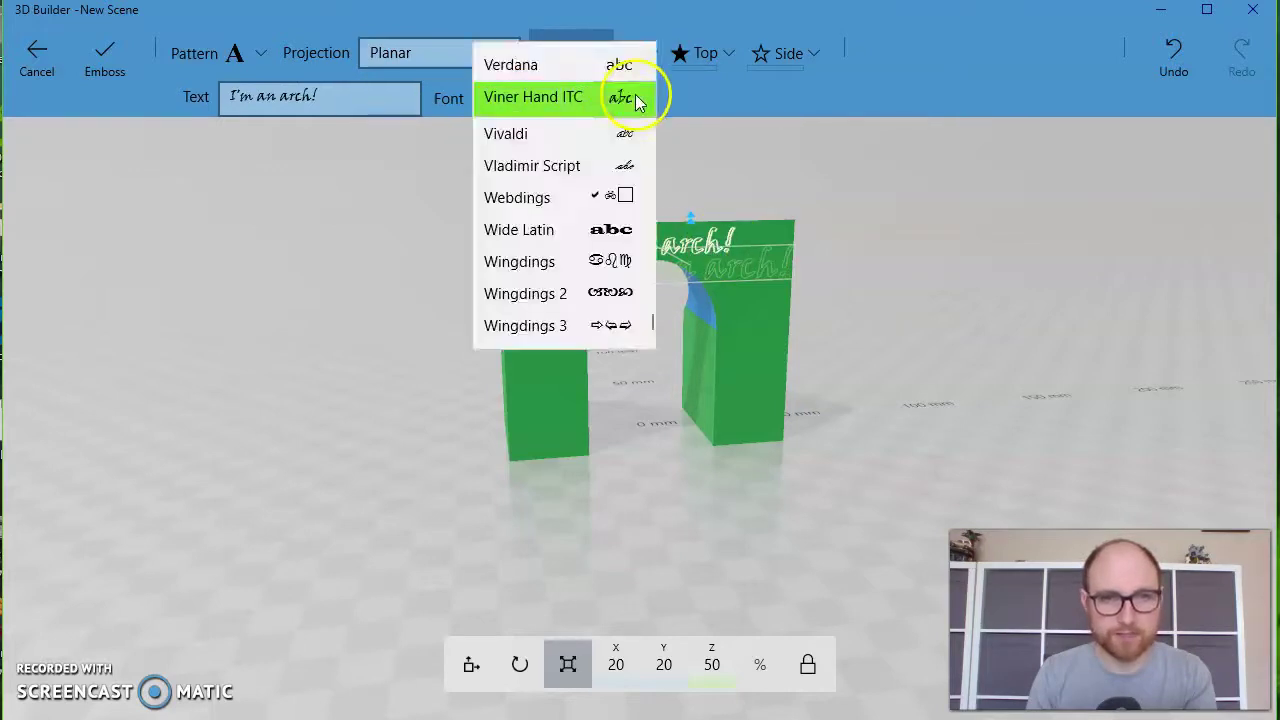
{"action": "scroll", "coordinate": [580, 310], "scroll_direction": "down", "scroll_amount": 1}
{"action": "scroll", "coordinate": [545, 270], "scroll_direction": "up", "scroll_amount": 10}
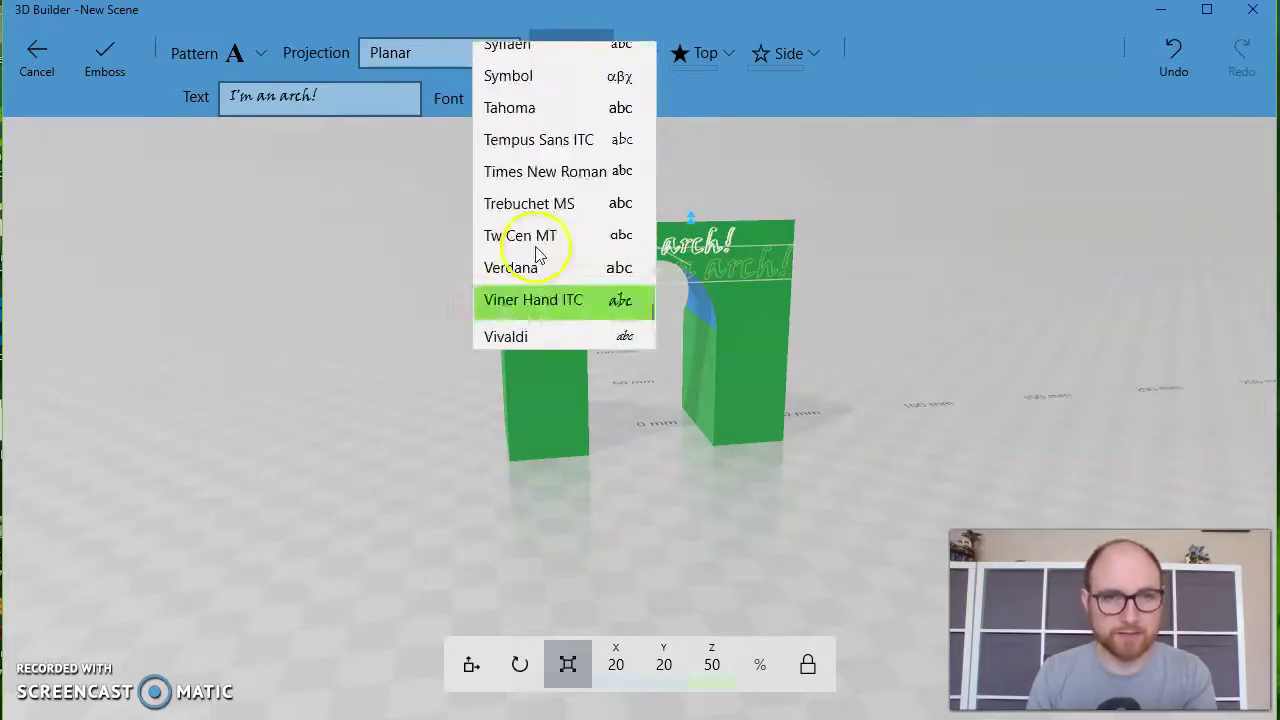
{"action": "scroll", "coordinate": [530, 200], "scroll_direction": "up", "scroll_amount": 3}
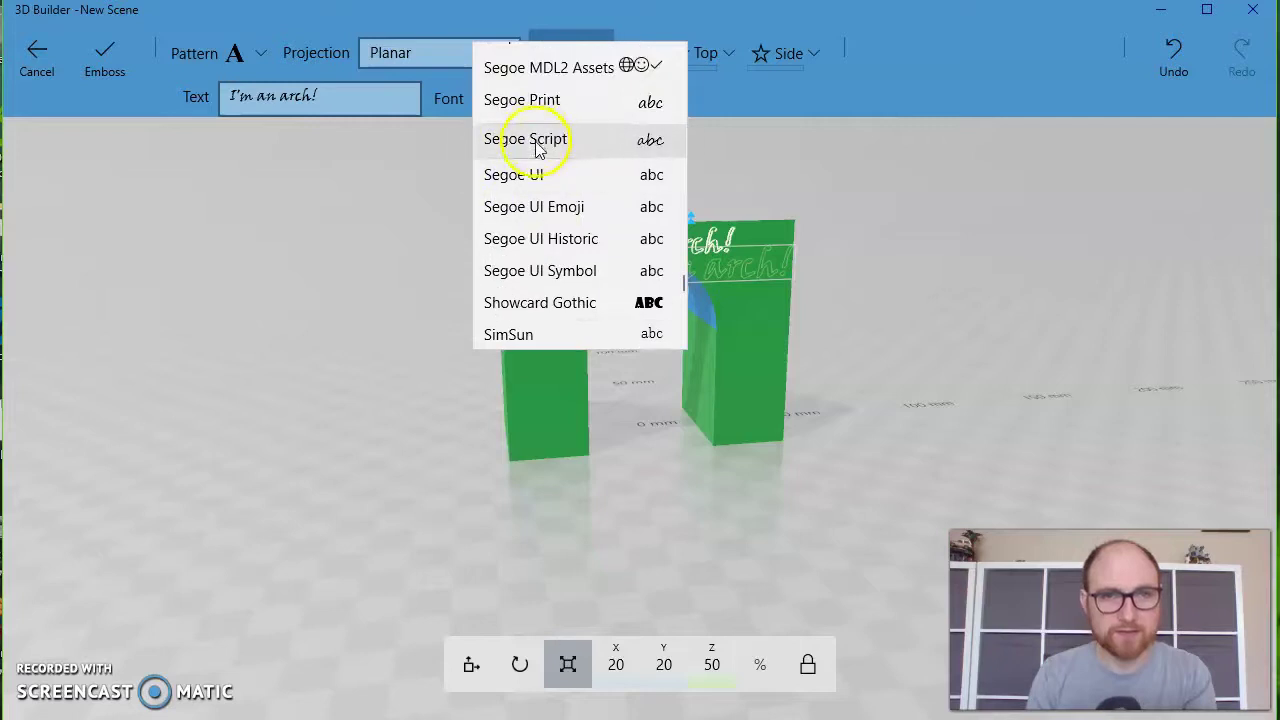
{"action": "left_click", "coordinate": [537, 140]}
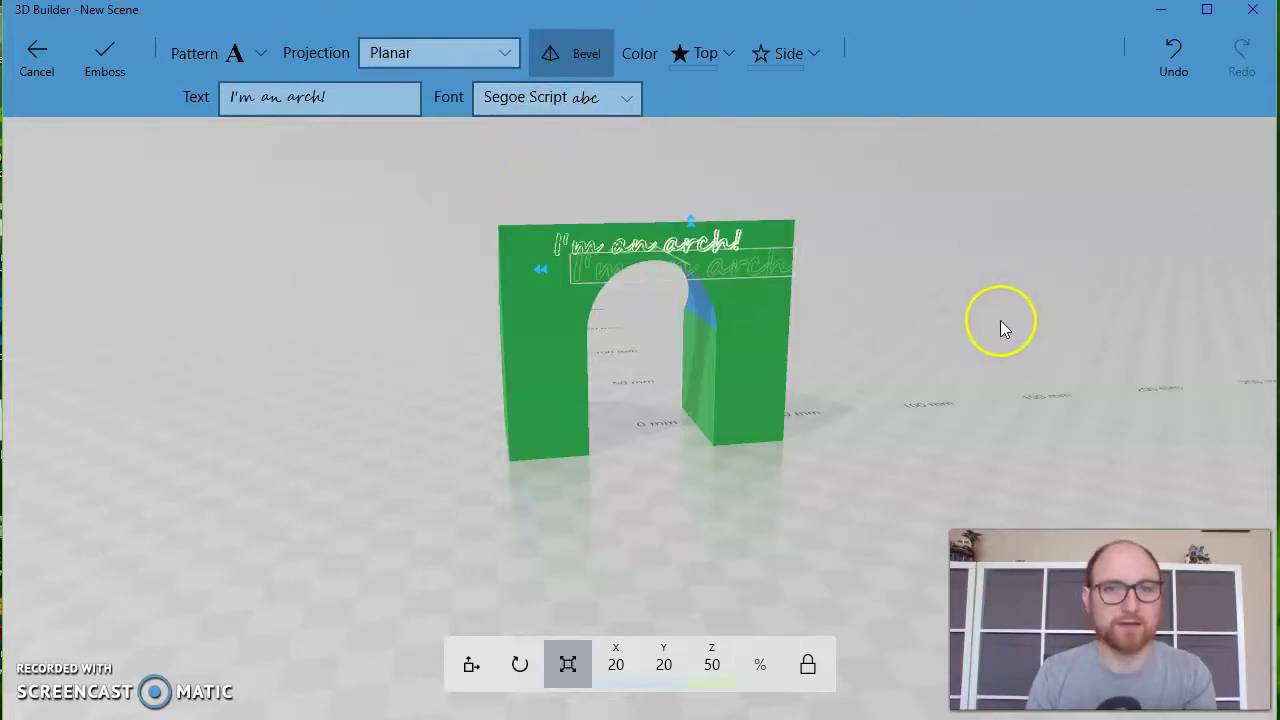
{"action": "right_click_drag", "start_coordinate": [1000, 320], "coordinate": [936, 301]}
{"action": "scroll", "coordinate": [936, 301], "scroll_direction": "up", "scroll_amount": 5}
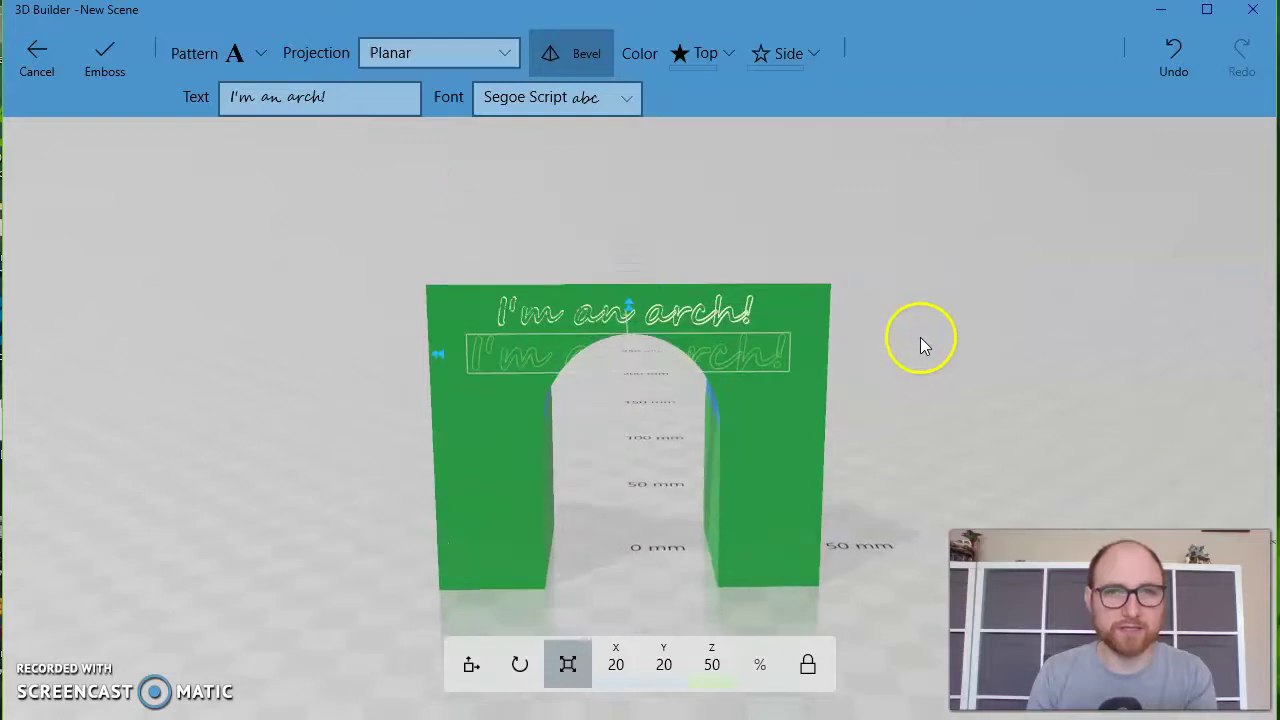
Make the text top yellow and its sides black, then apply the emboss
{"action": "left_click", "coordinate": [726, 50]}
{"action": "left_click", "coordinate": [711, 350]}
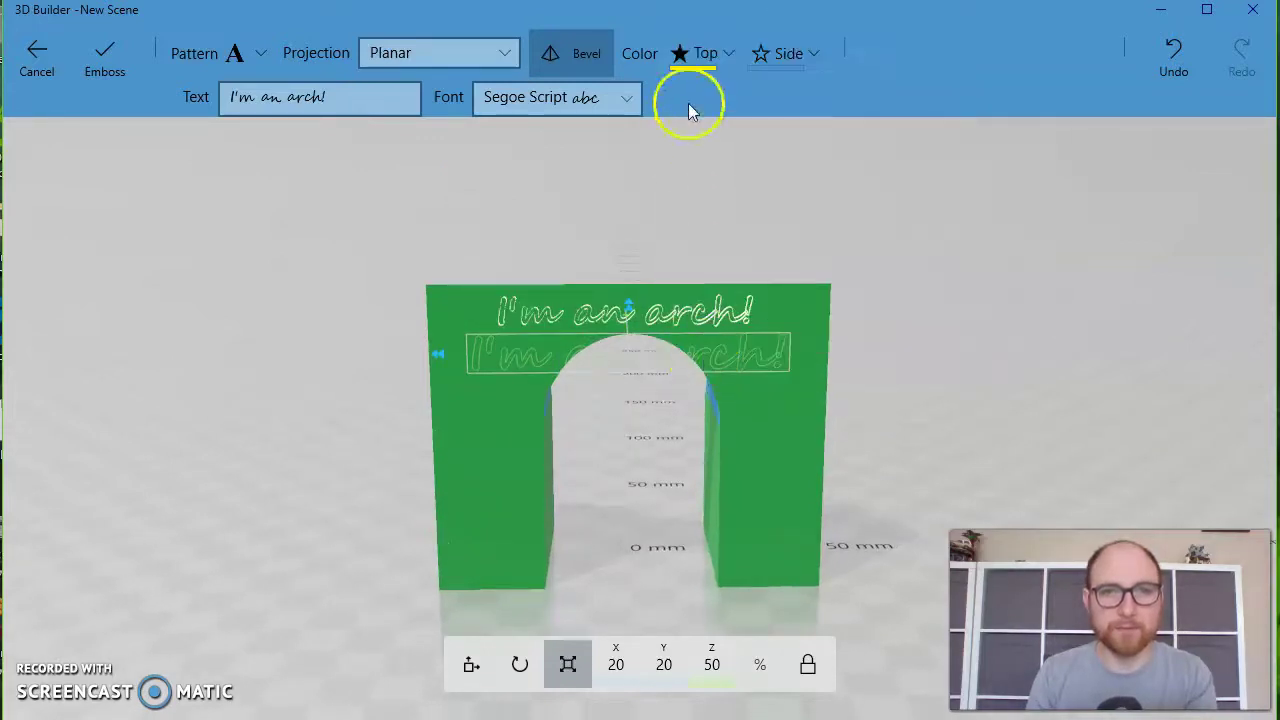
{"action": "left_click", "coordinate": [810, 50]}
{"action": "left_click", "coordinate": [821, 297]}
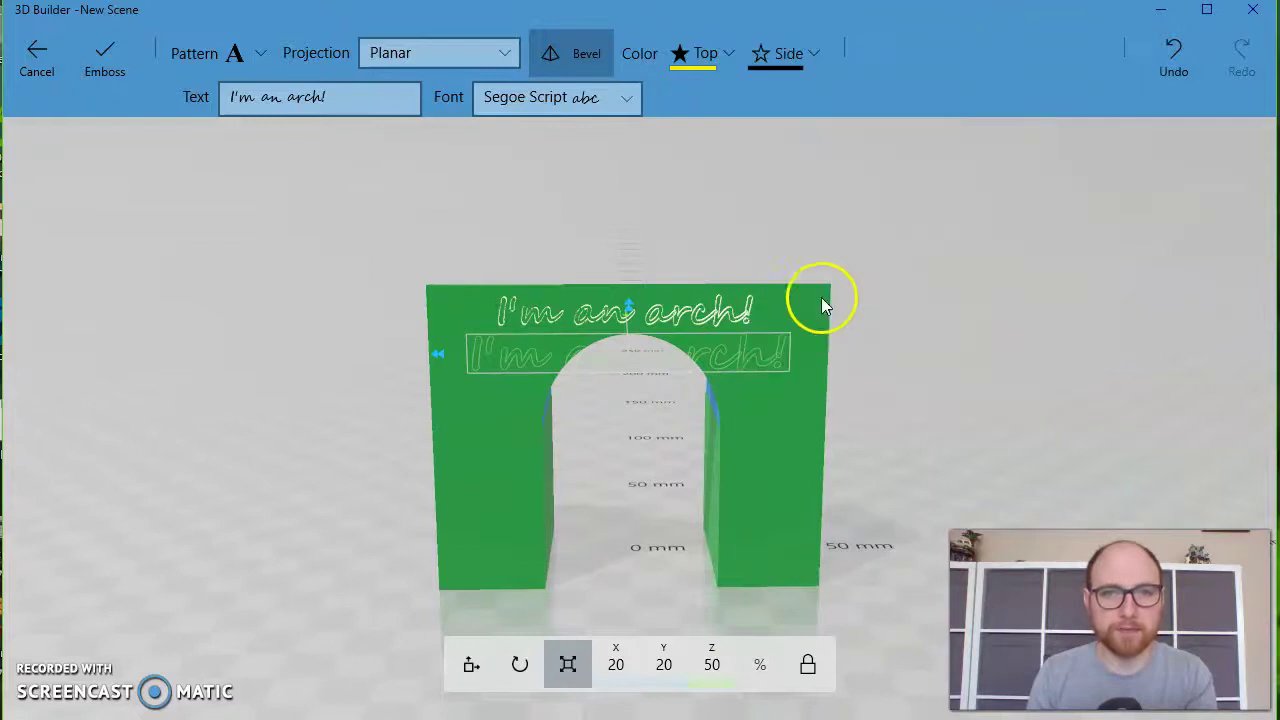
{"action": "left_click_drag", "start_coordinate": [821, 305], "coordinate": [875, 305]}
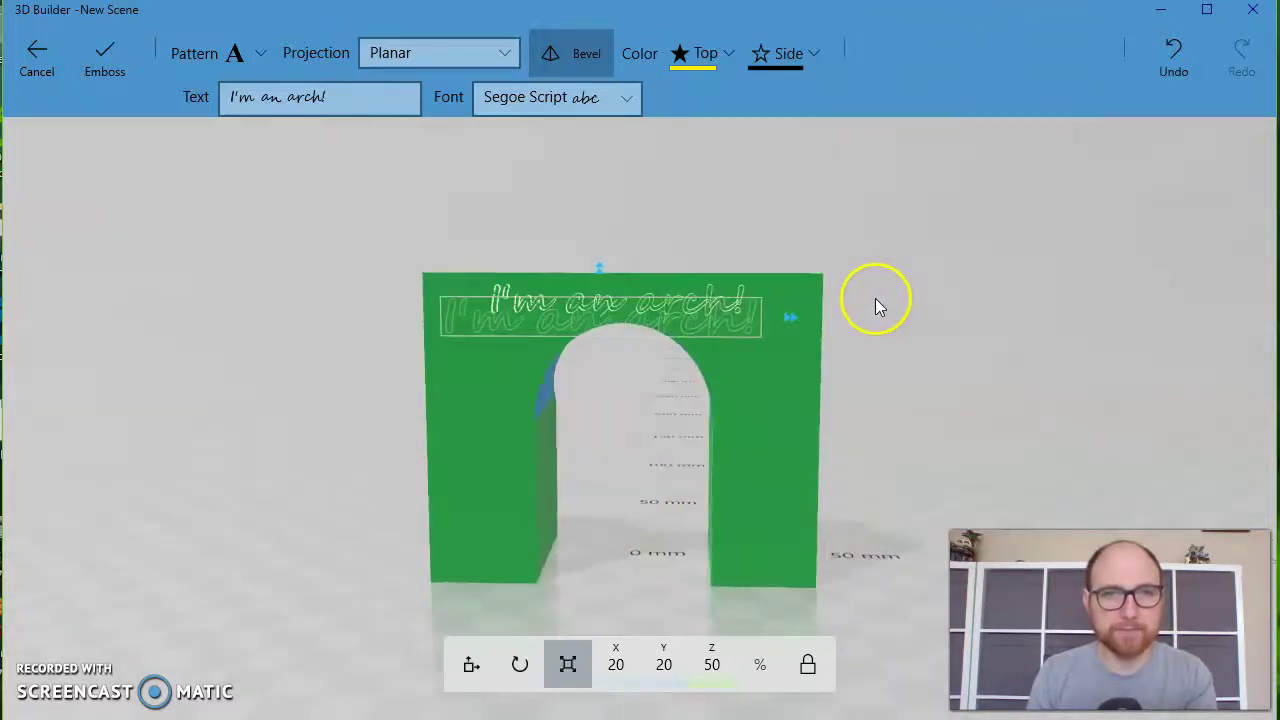
{"action": "left_click", "coordinate": [108, 62]}
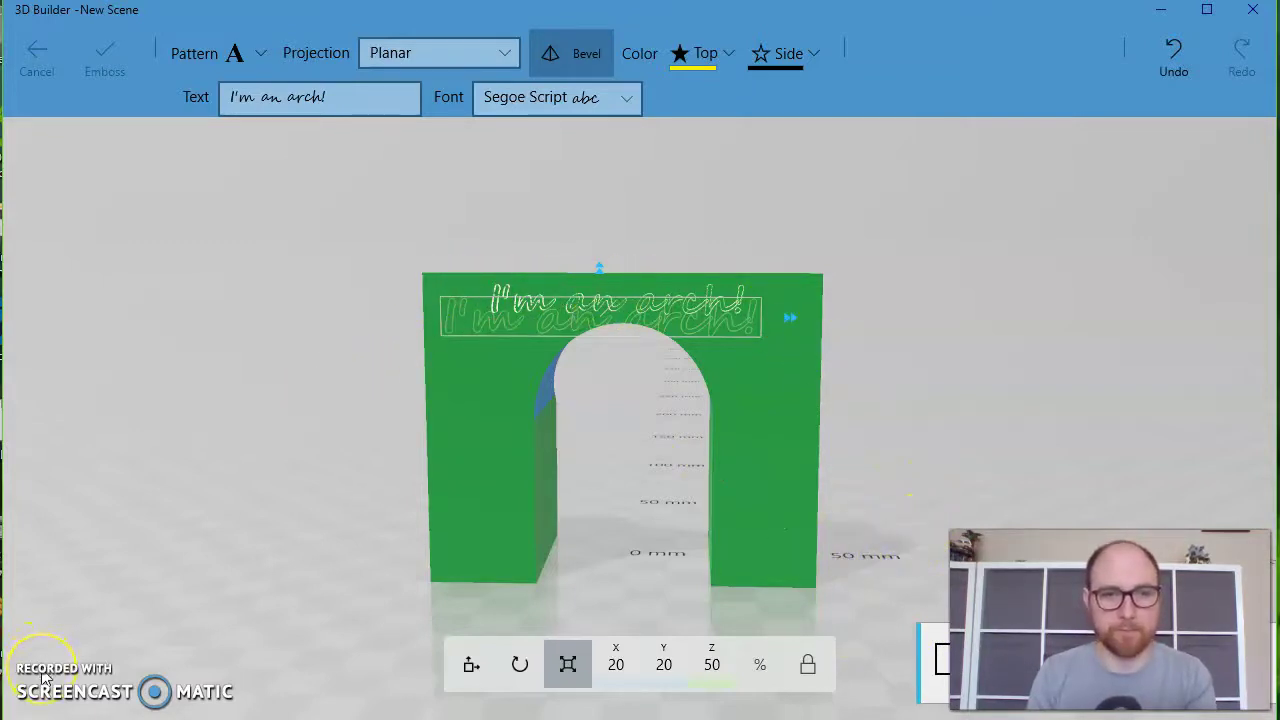
Zoom out and orbit around the arch to inspect the yellow embossed text
{"action": "scroll", "coordinate": [640, 288], "scroll_direction": "up", "scroll_amount": 3}
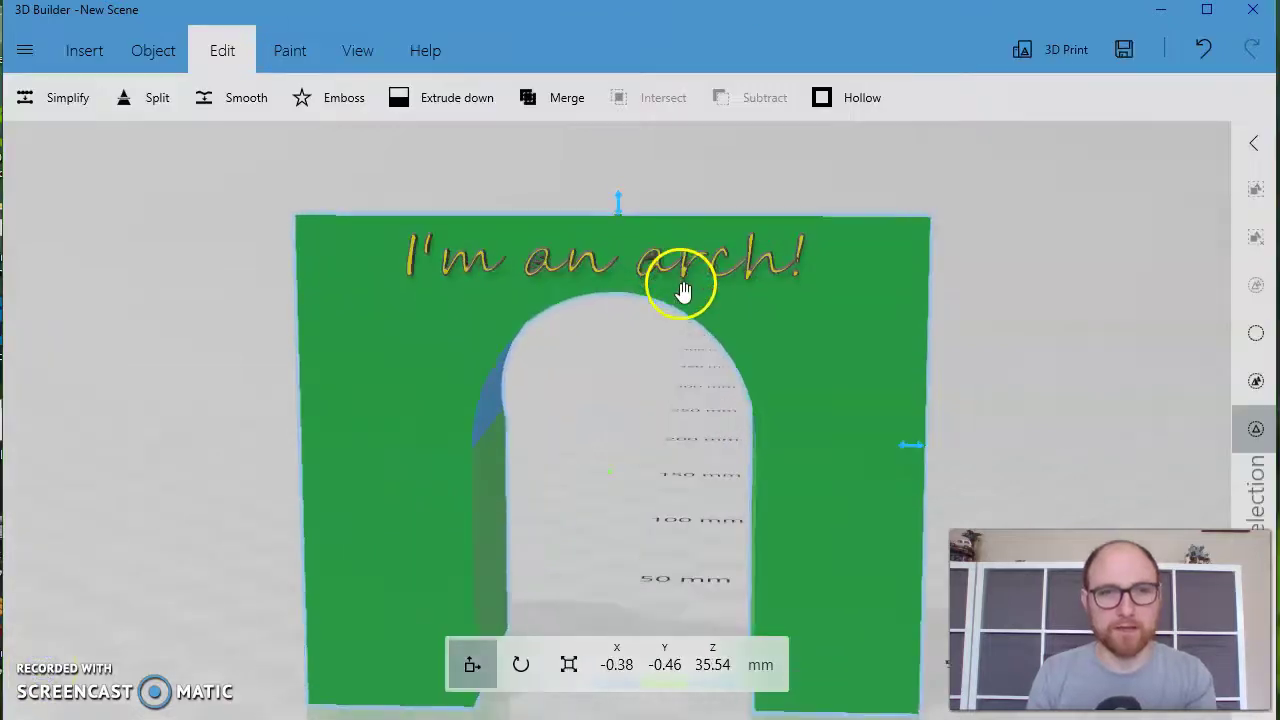
{"action": "scroll", "coordinate": [740, 360], "scroll_direction": "up", "scroll_amount": 1}
{"action": "scroll", "coordinate": [680, 400], "scroll_direction": "up", "scroll_amount": 4}
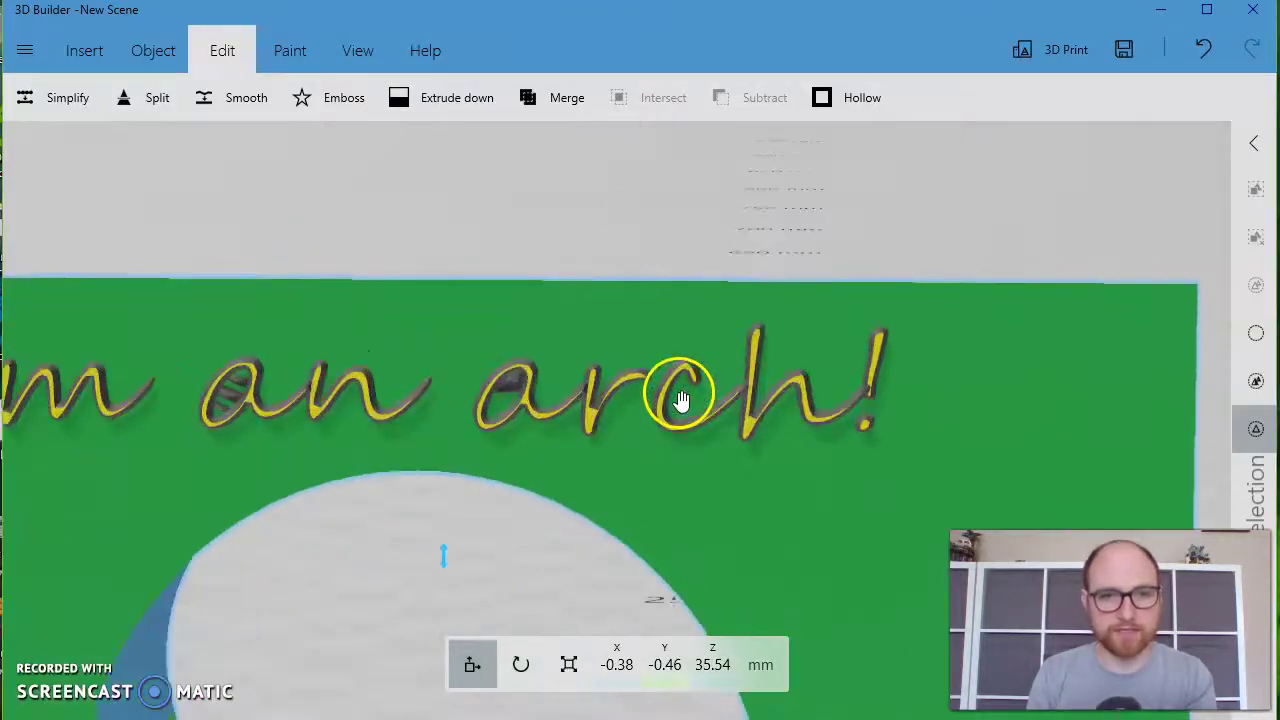
{"action": "left_click_drag", "start_coordinate": [929, 380], "coordinate": [765, 390]}
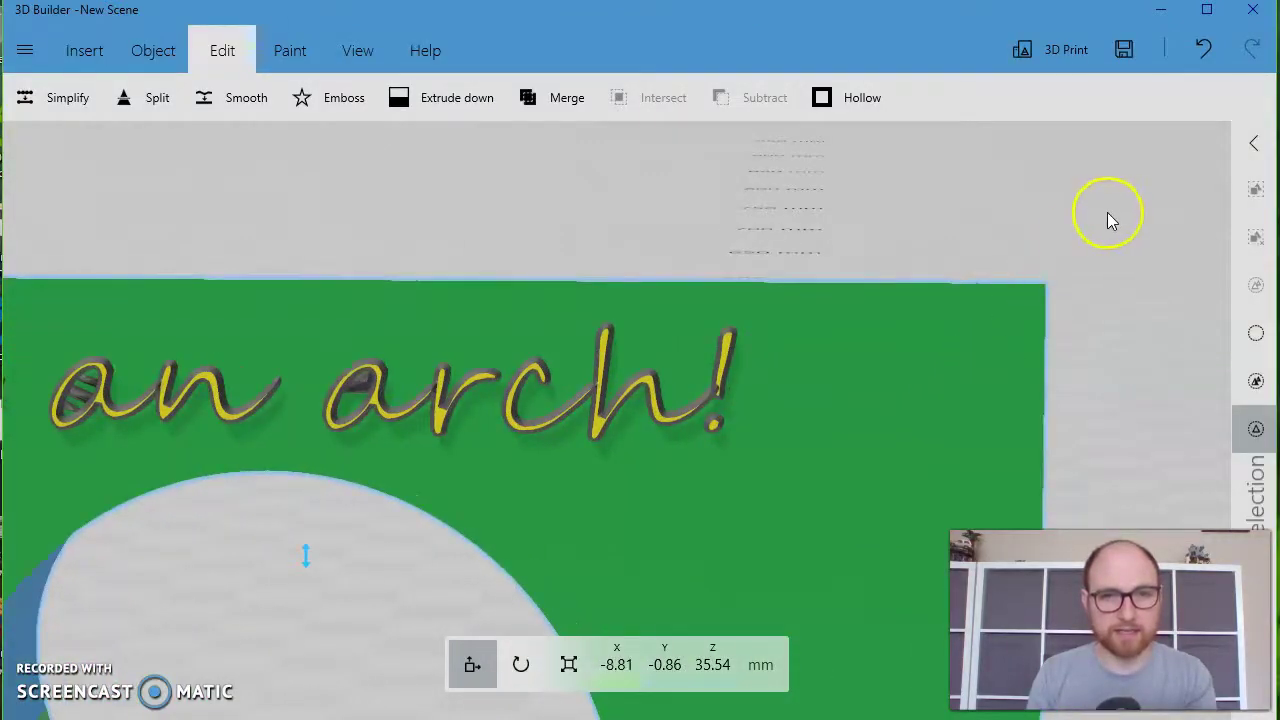
{"action": "left_click_drag", "start_coordinate": [1107, 212], "coordinate": [794, 237]}
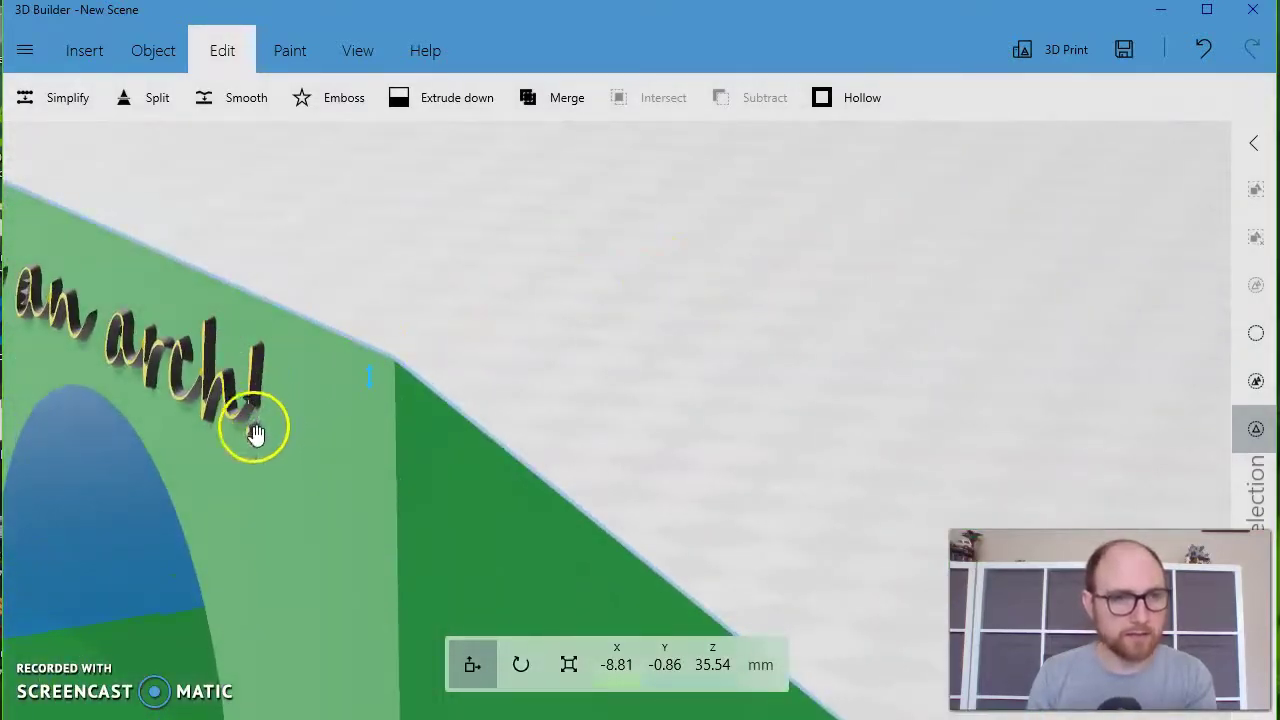
{"action": "left_click_drag", "start_coordinate": [510, 316], "coordinate": [928, 290]}
{"action": "scroll", "coordinate": [928, 290], "scroll_direction": "down", "scroll_amount": 5}
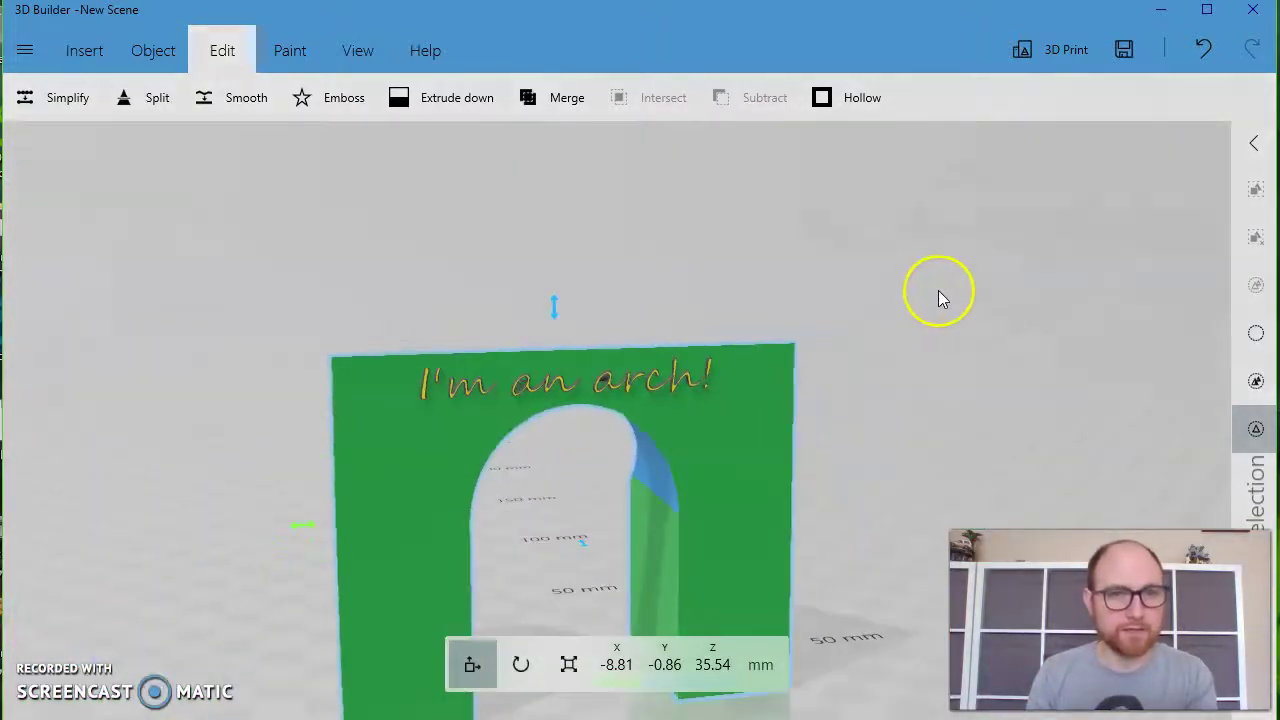
Delete the arch from the build plate
{"action": "left_click_drag", "start_coordinate": [768, 345], "coordinate": [666, 443]}
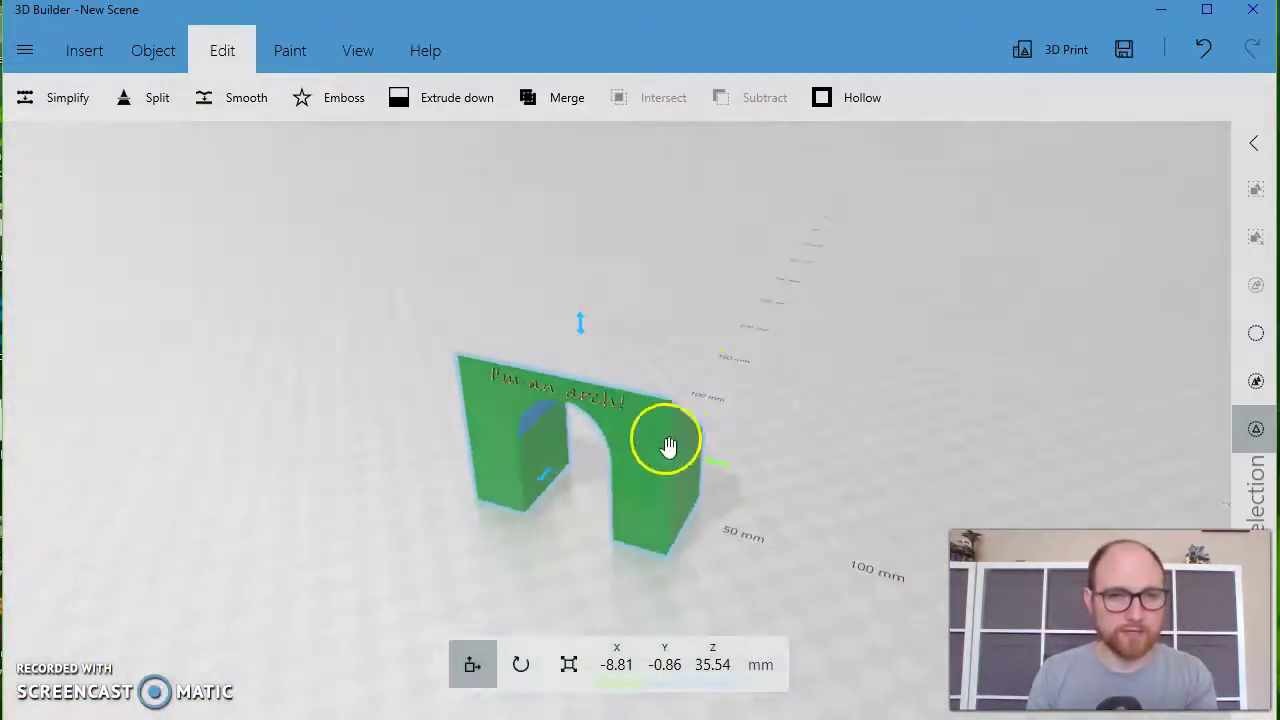
{"action": "left_click", "coordinate": [620, 466]}
{"action": "left_click", "coordinate": [649, 432]}
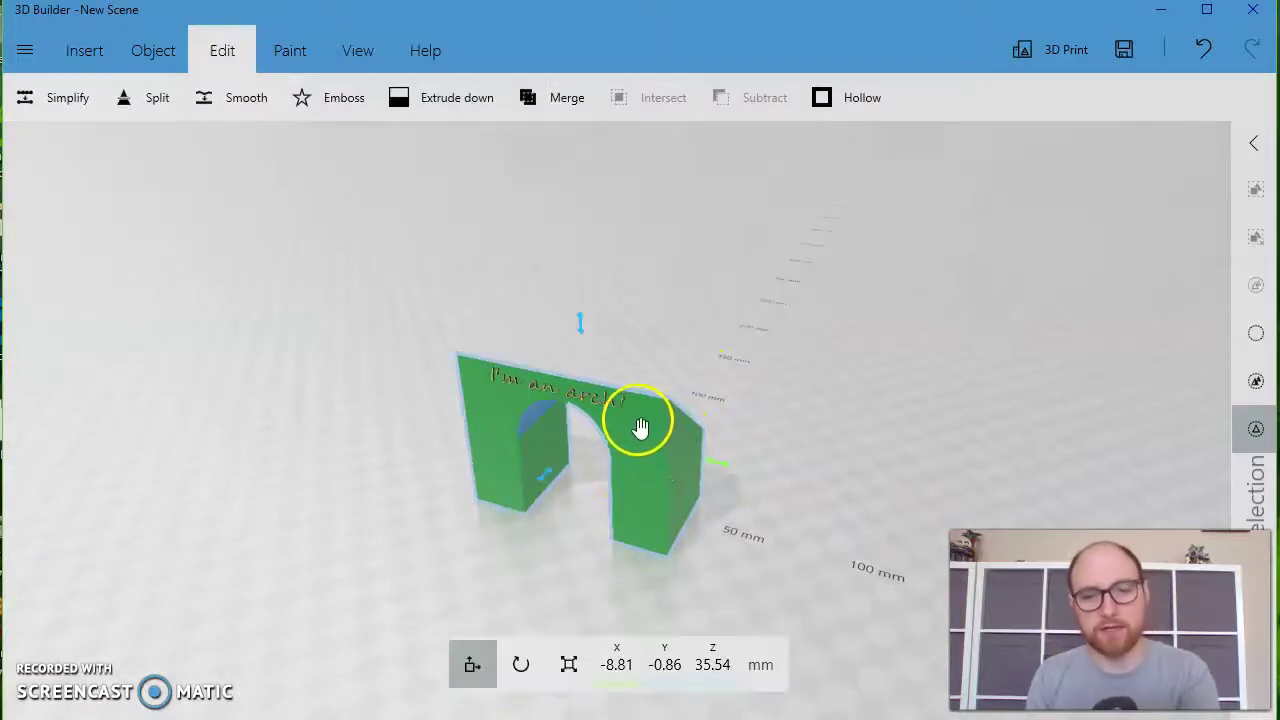
{"action": "key", "text": "Delete"}
Insert a green cube and place a copy beside it at X 49.67 mm
{"action": "left_click", "coordinate": [84, 52]}
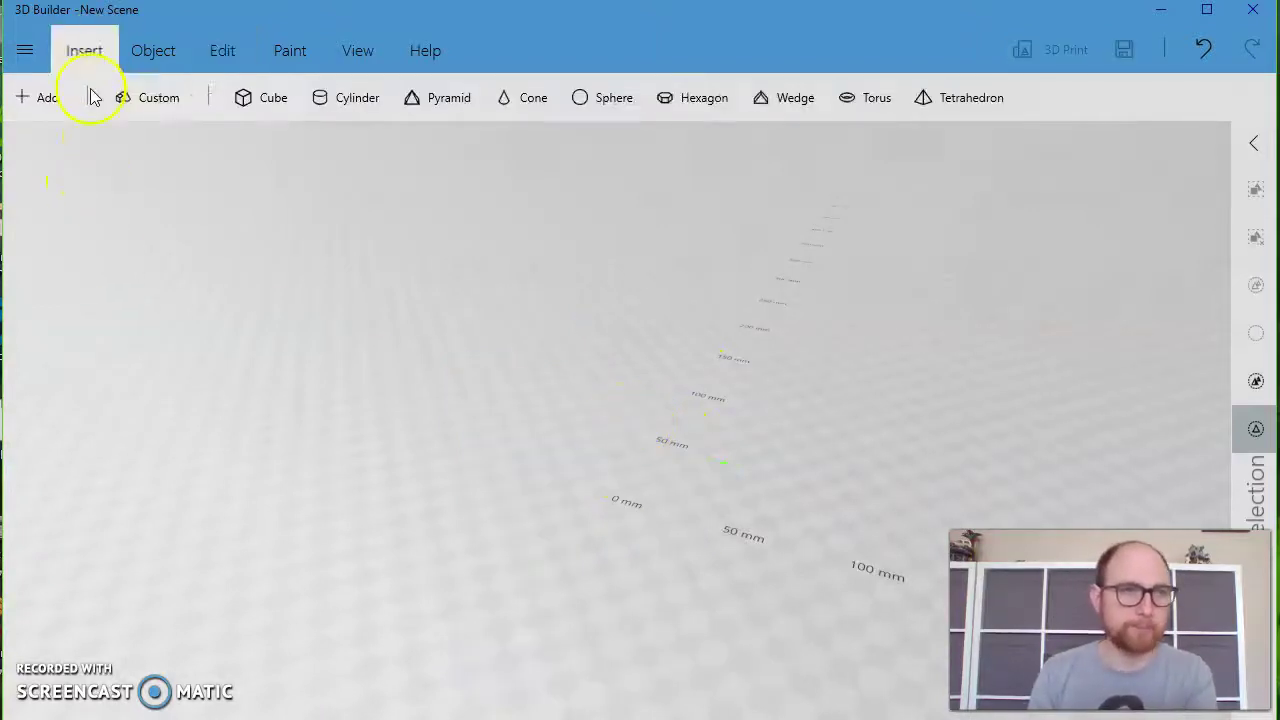
{"action": "left_click", "coordinate": [243, 98]}
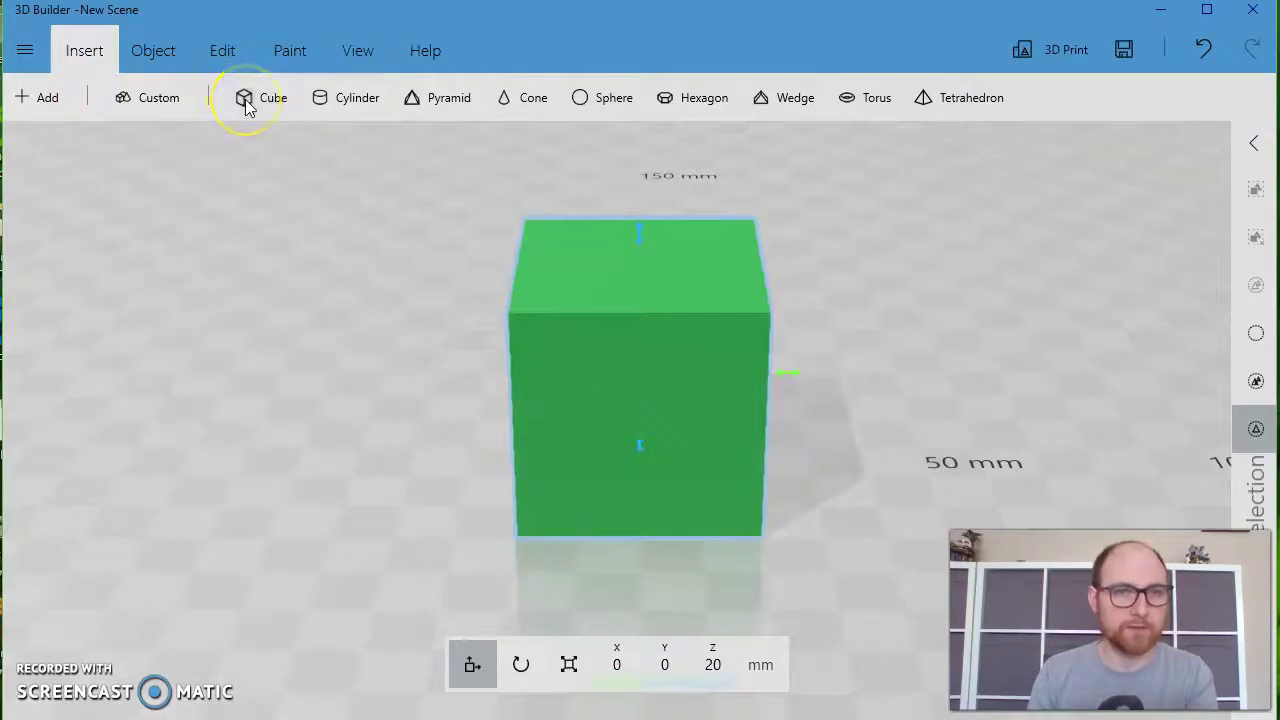
{"action": "left_click_drag", "start_coordinate": [792, 379], "coordinate": [1091, 349]}
{"action": "left_click_drag", "start_coordinate": [523, 414], "coordinate": [290, 387]}
{"action": "scroll", "coordinate": [288, 387], "scroll_direction": "down", "scroll_amount": 3}
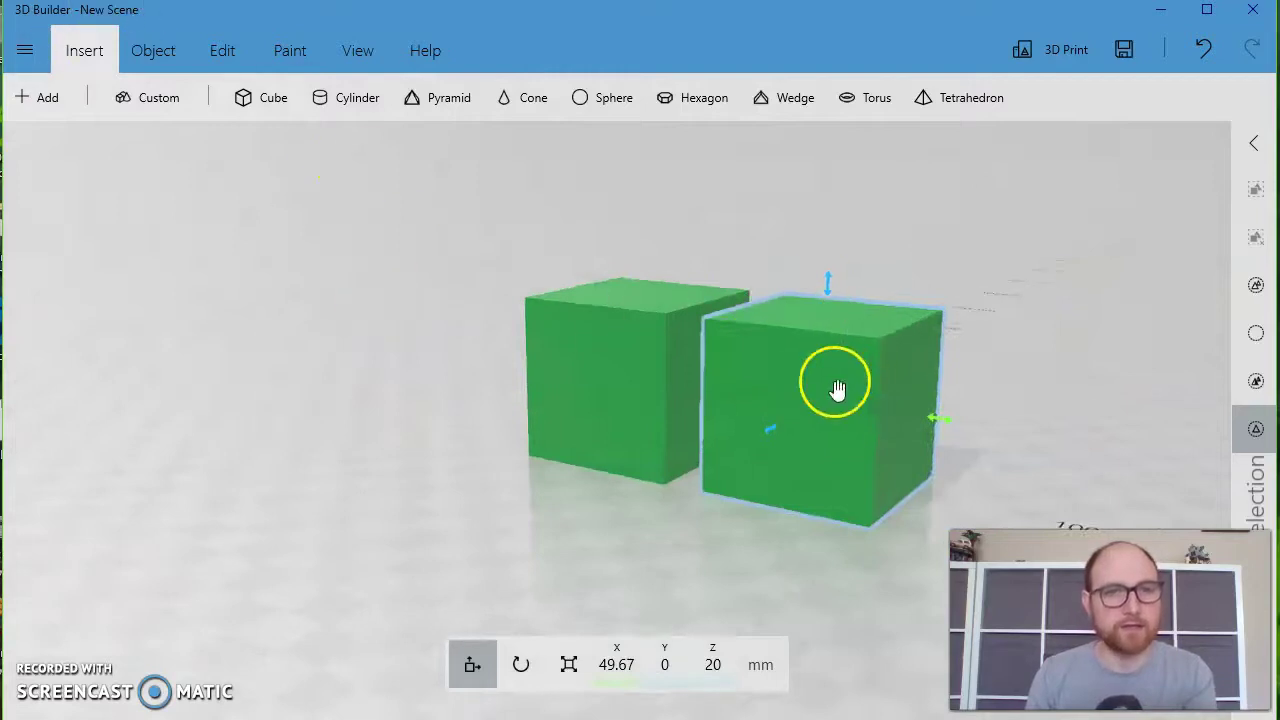
{"action": "left_click", "coordinate": [289, 45]}
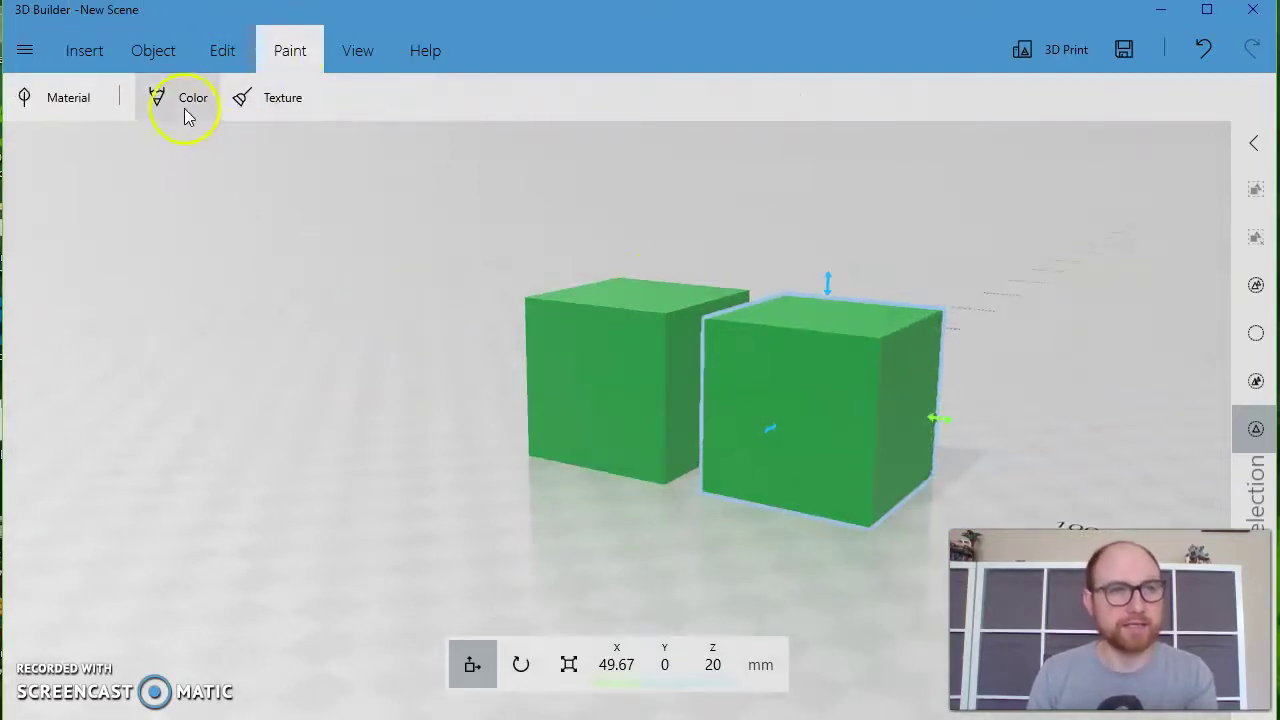
Give the right cube a Realistic material with the Titanium finish
{"action": "left_click", "coordinate": [78, 95]}
{"action": "left_click", "coordinate": [364, 54]}
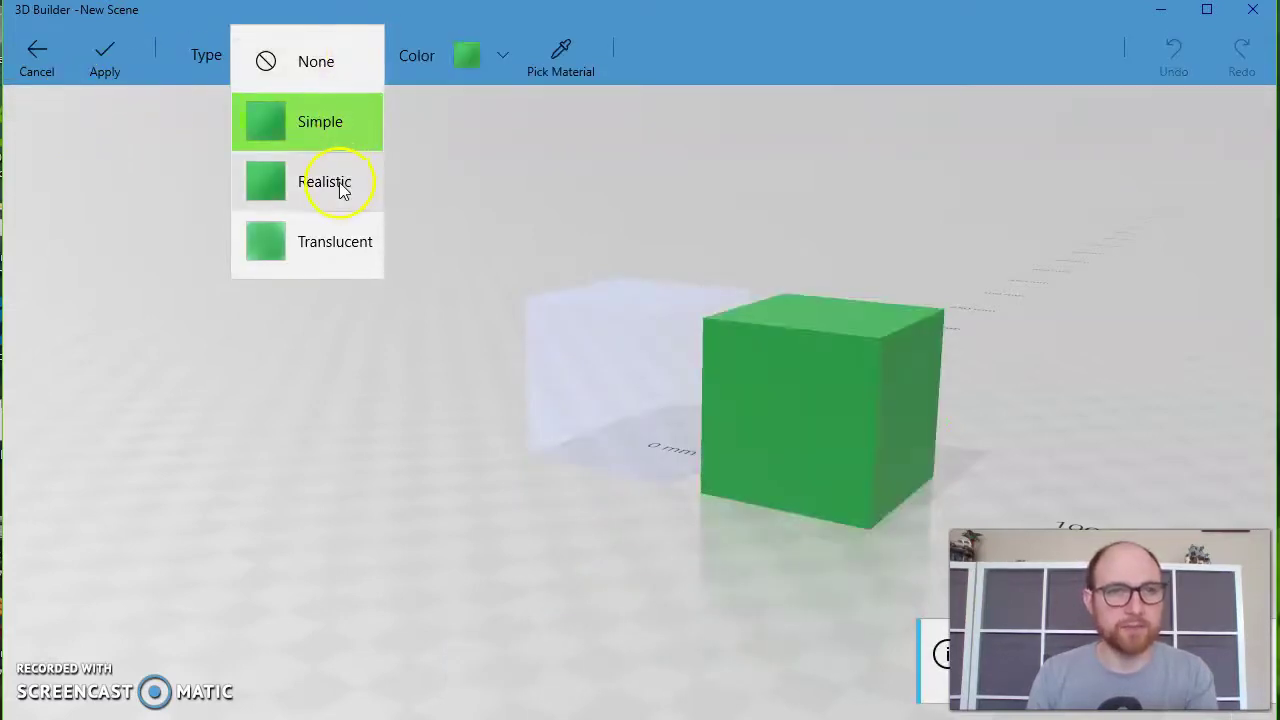
{"action": "left_click", "coordinate": [340, 188]}
{"action": "left_click", "coordinate": [295, 122]}
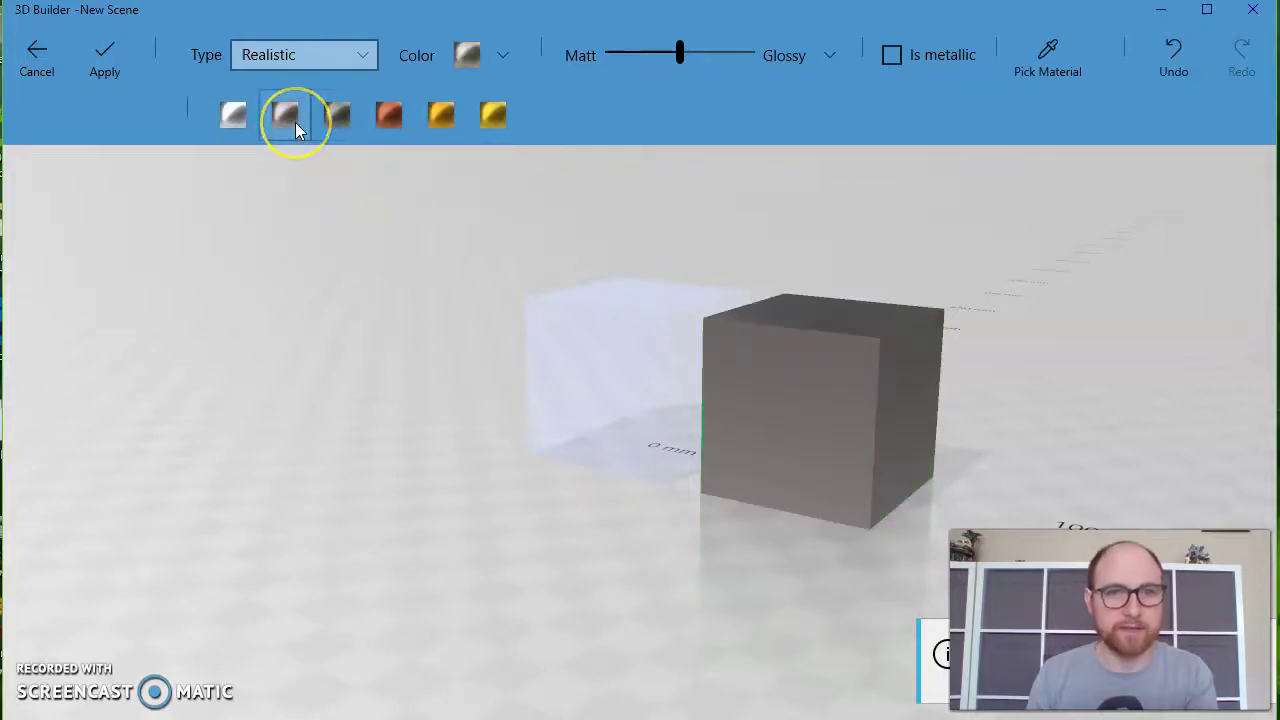
{"action": "left_click", "coordinate": [339, 118]}
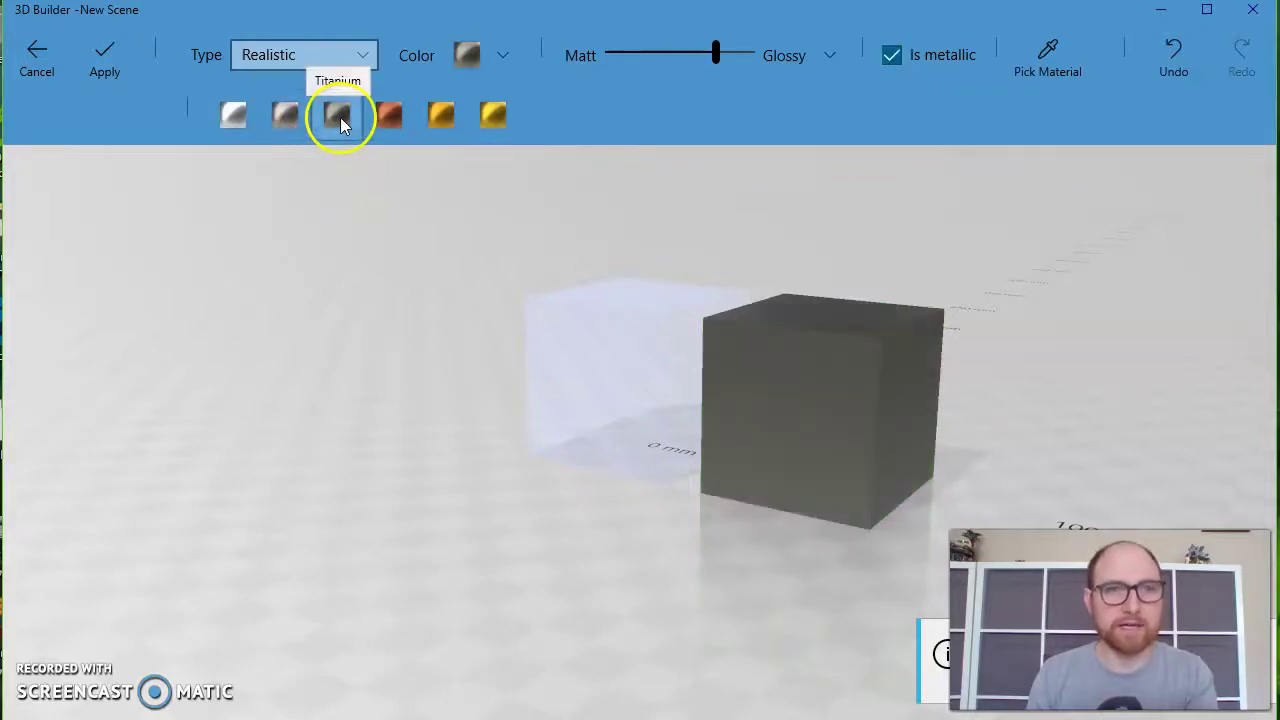
{"action": "left_click", "coordinate": [279, 119]}
{"action": "left_click", "coordinate": [335, 117]}
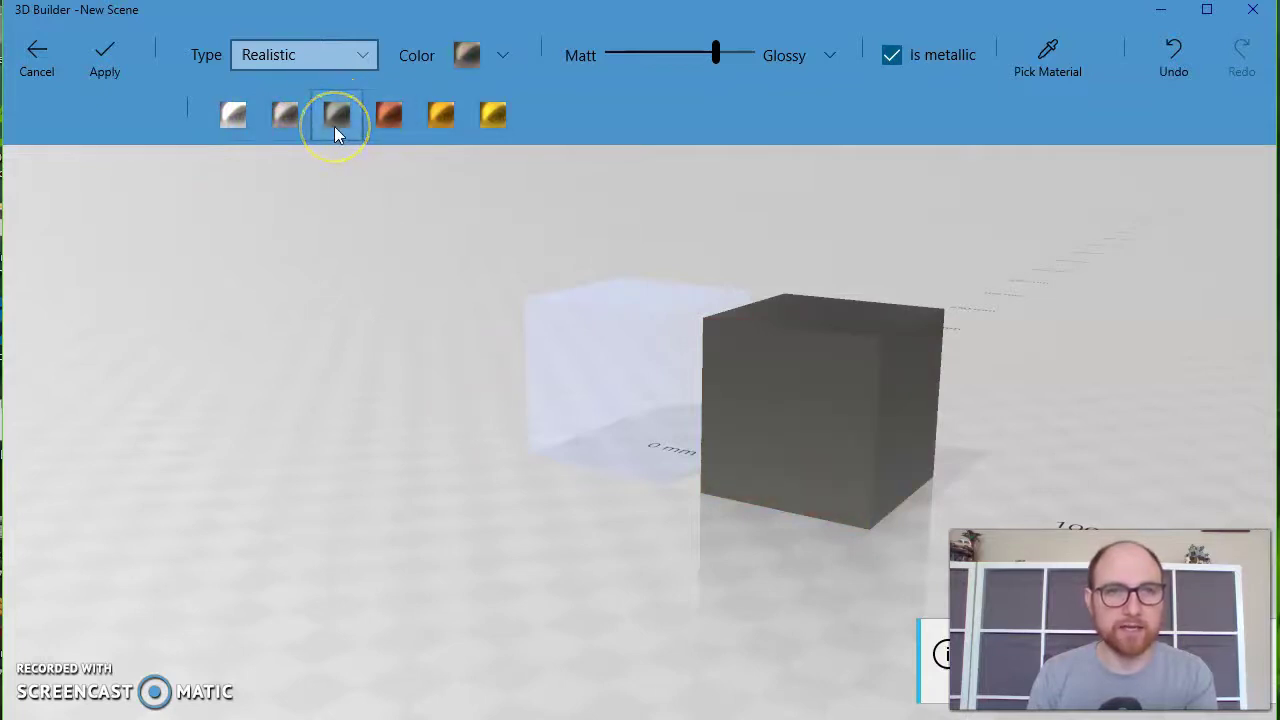
Raise the titanium's glossiness to 94 and apply the material
{"action": "mouse_move", "coordinate": [486, 251]}
{"action": "left_mouse_down"}
{"action": "mouse_move", "coordinate": [720, 380]}
{"action": "mouse_move", "coordinate": [753, 280]}
{"action": "mouse_move", "coordinate": [531, 306]}
{"action": "mouse_move", "coordinate": [440, 366]}
{"action": "mouse_move", "coordinate": [355, 392]}
{"action": "mouse_move", "coordinate": [314, 326]}
{"action": "mouse_move", "coordinate": [274, 357]}
{"action": "mouse_move", "coordinate": [400, 374]}
{"action": "mouse_move", "coordinate": [447, 358]}
{"action": "mouse_move", "coordinate": [486, 251]}
{"action": "left_mouse_up"}
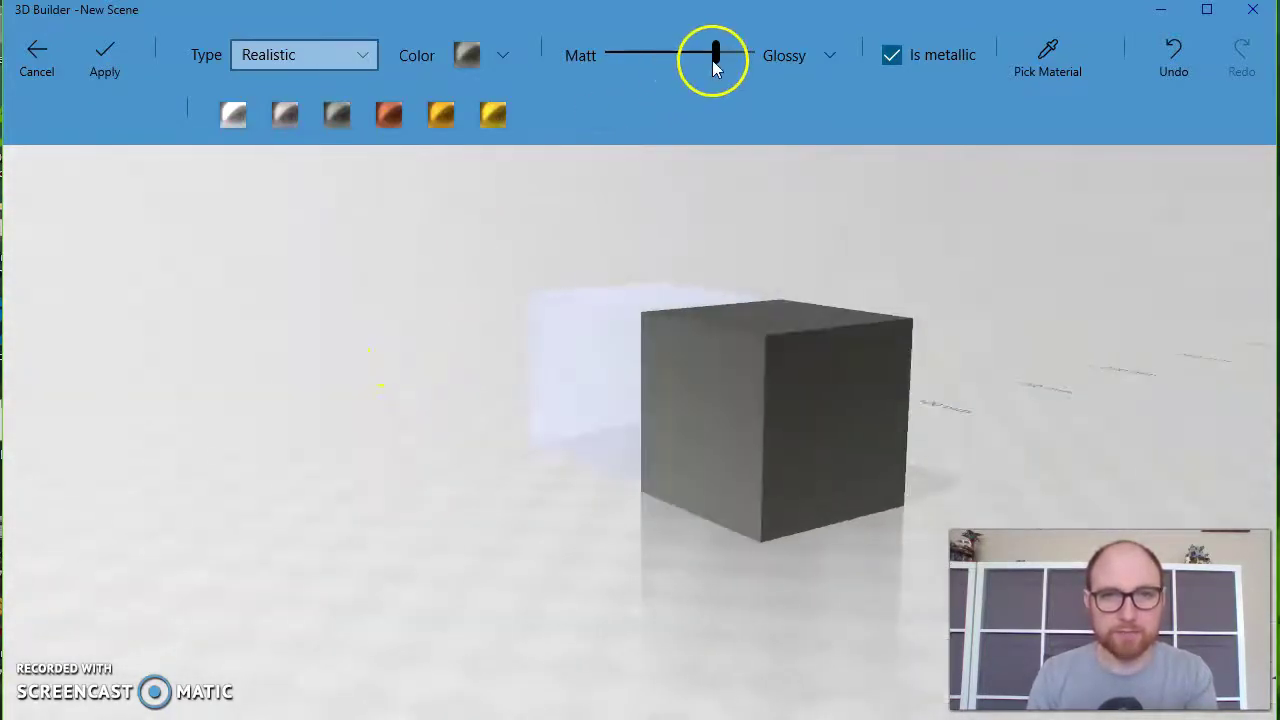
{"action": "left_click_drag", "start_coordinate": [716, 62], "coordinate": [742, 60]}
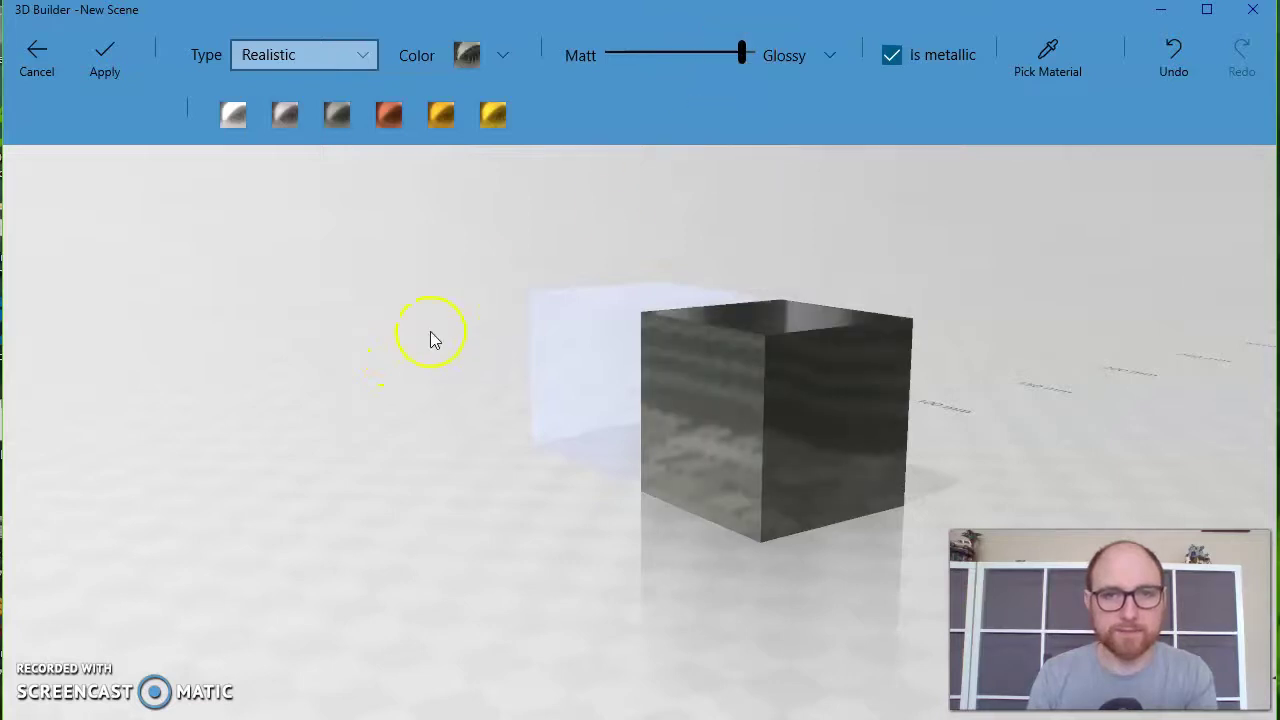
{"action": "left_click_drag", "start_coordinate": [429, 337], "coordinate": [342, 328]}
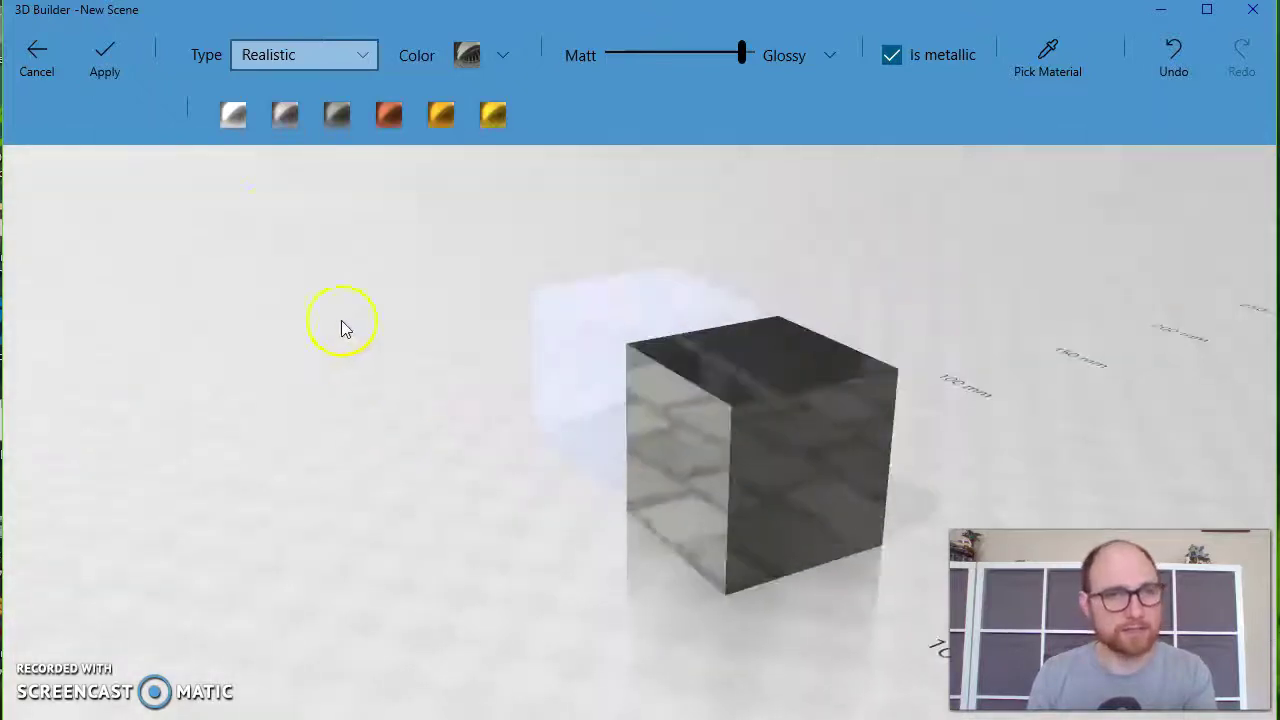
{"action": "left_click", "coordinate": [108, 60]}
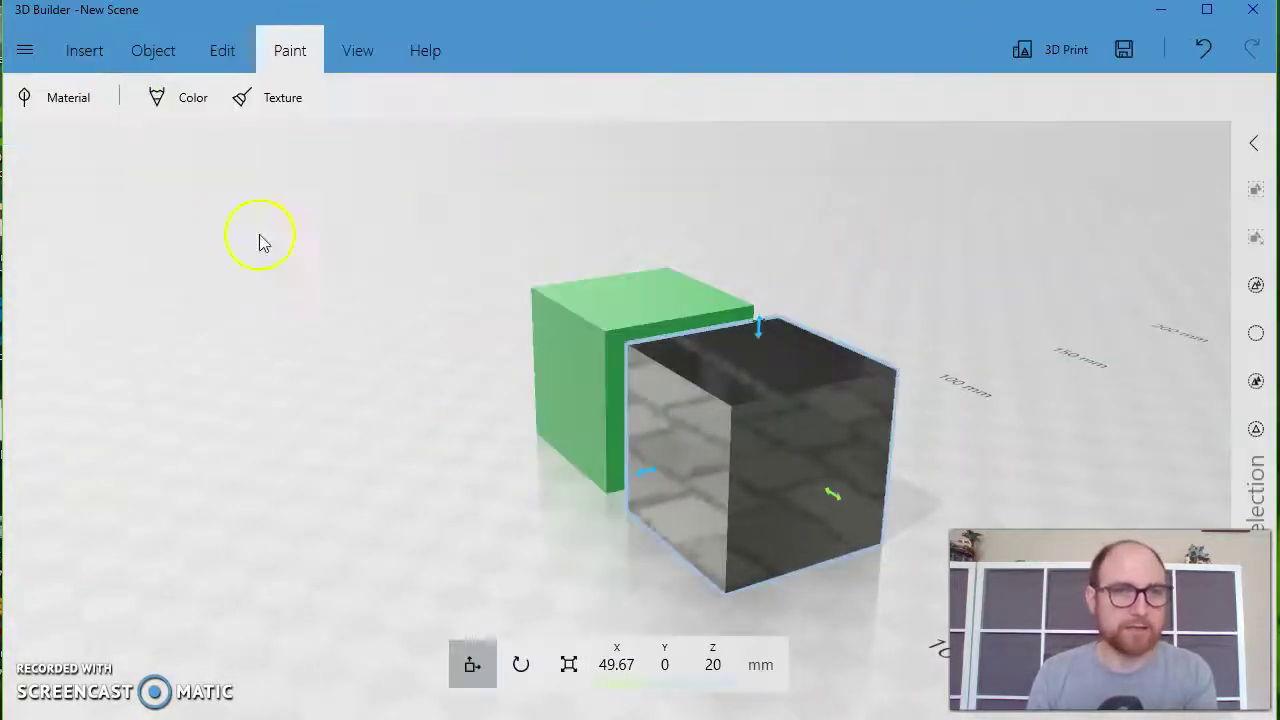
Select only the green cube and set its material type to Translucent
{"action": "left_click_drag", "start_coordinate": [500, 373], "coordinate": [620, 314]}
{"action": "left_click", "coordinate": [613, 306], "text": "ctrl"}
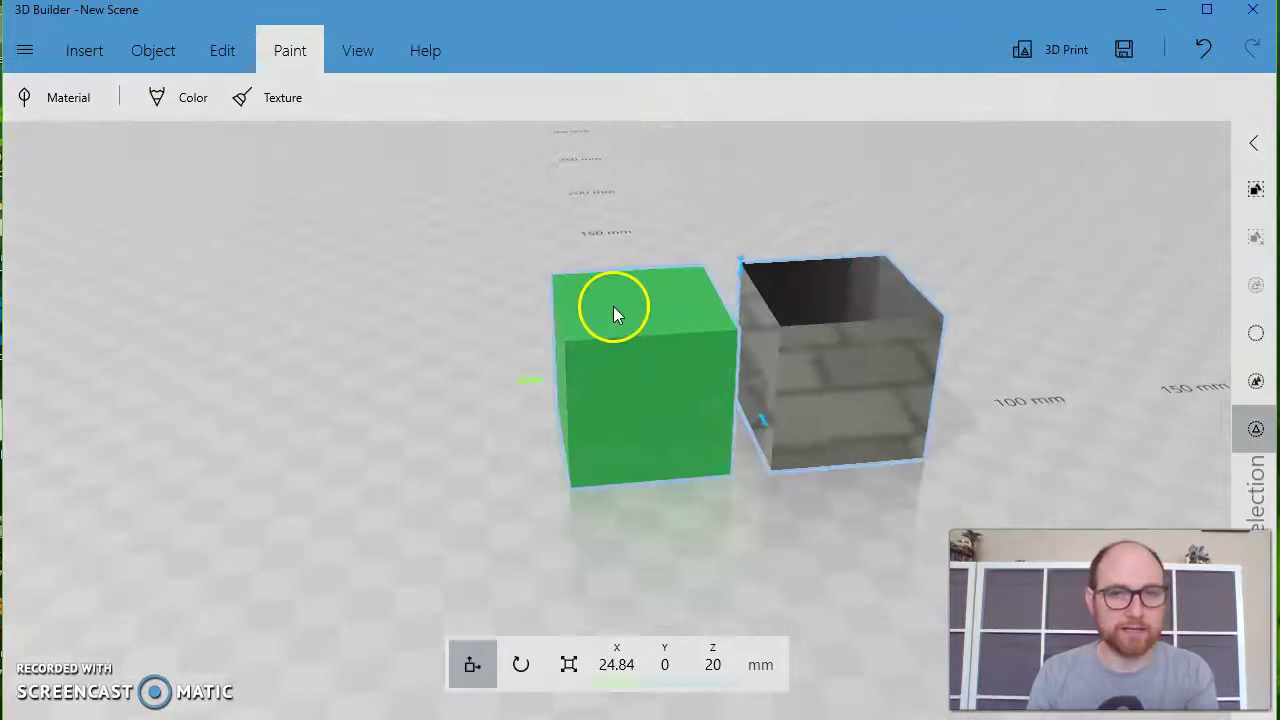
{"action": "left_click", "coordinate": [845, 298], "text": "ctrl"}
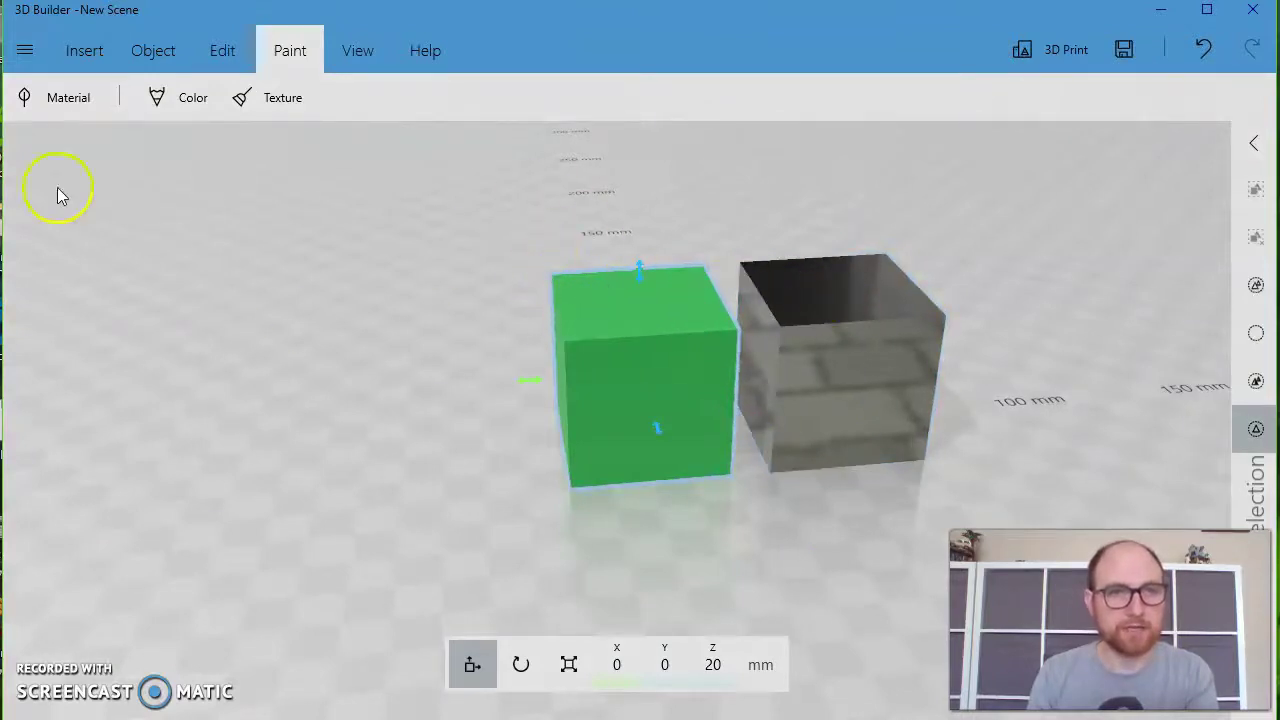
{"action": "left_click", "coordinate": [62, 100]}
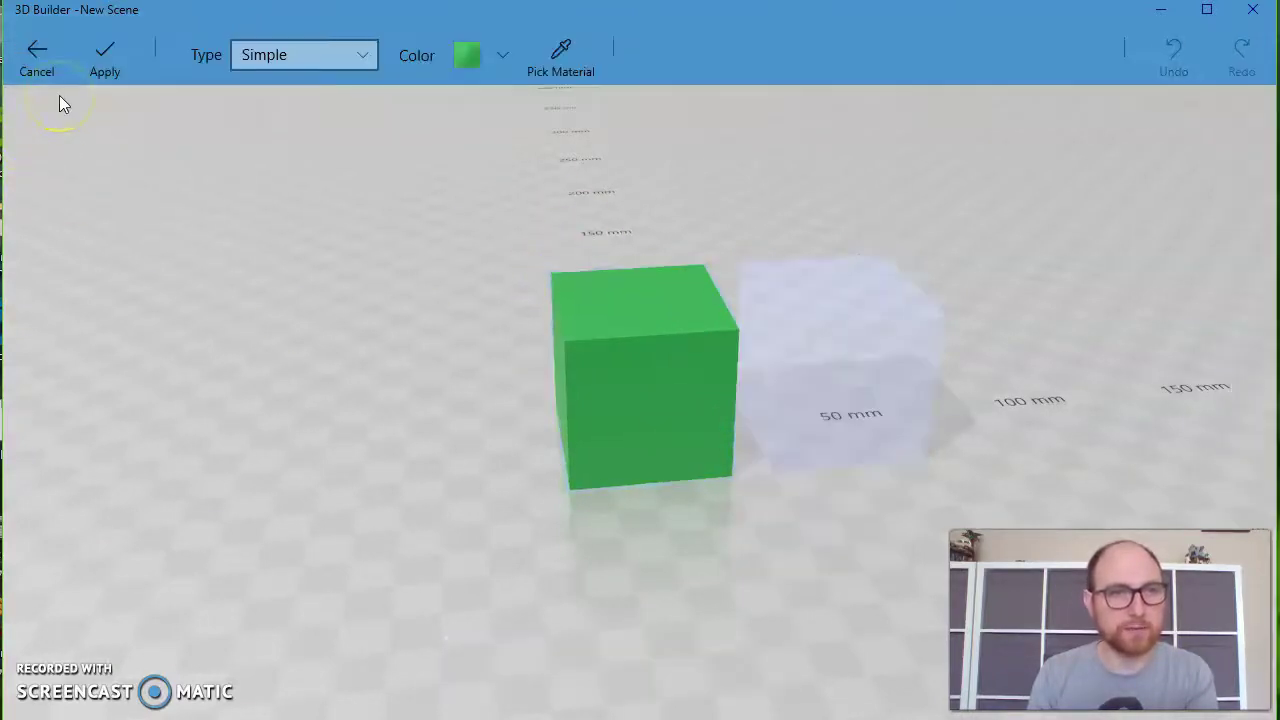
{"action": "left_click", "coordinate": [332, 56]}
{"action": "left_click", "coordinate": [335, 242]}
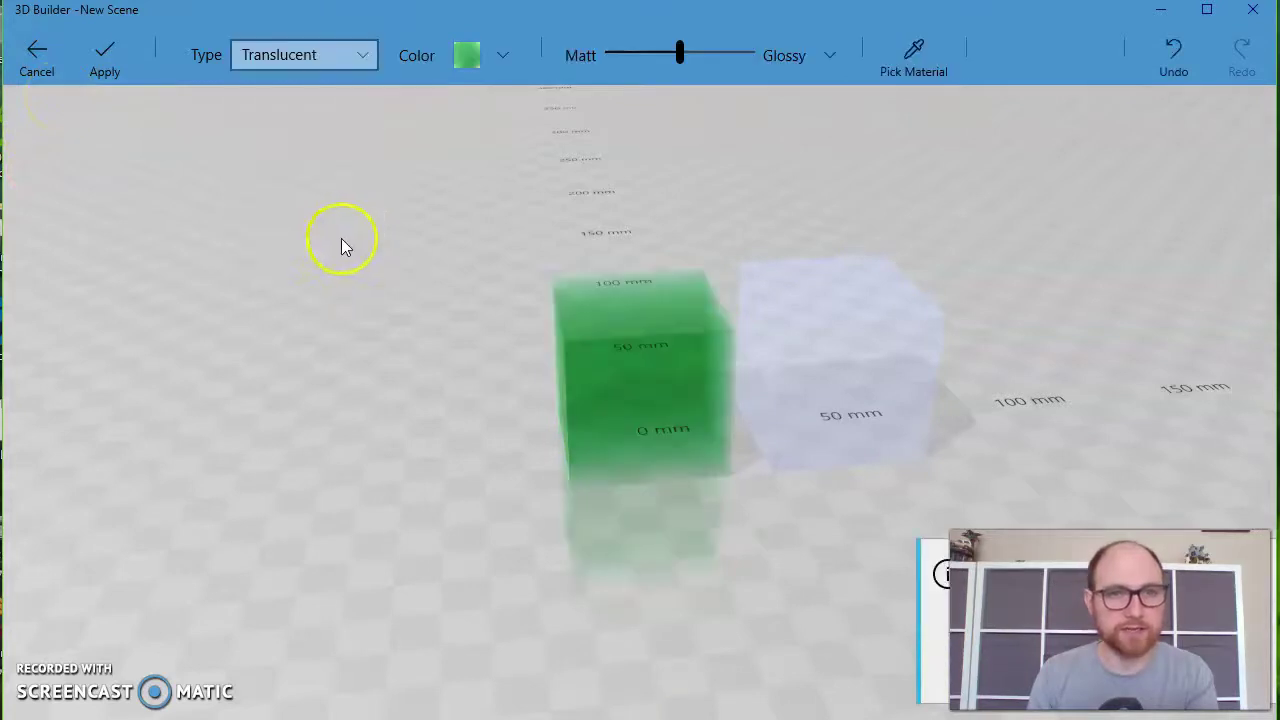
Make the translucent material white and apply it to the cube
{"action": "left_click_drag", "start_coordinate": [472, 388], "coordinate": [434, 214]}
{"action": "left_click", "coordinate": [496, 52]}
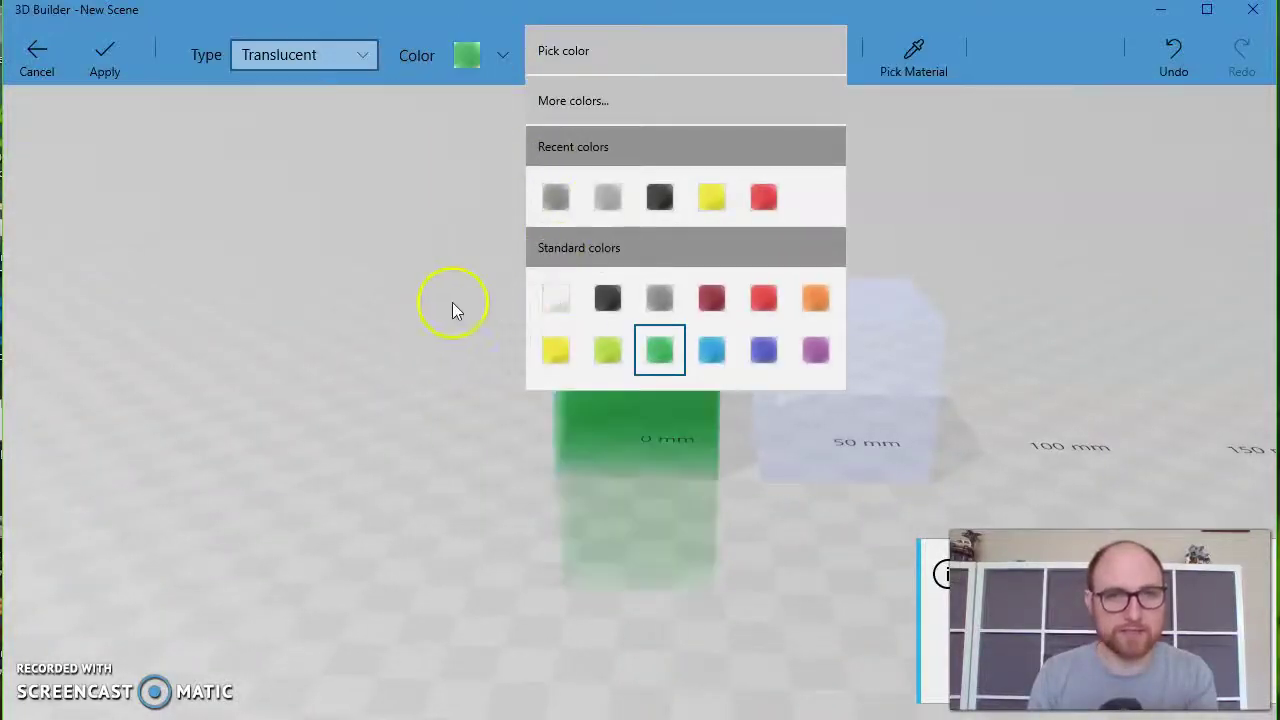
{"action": "left_click", "coordinate": [541, 290]}
{"action": "left_click_drag", "start_coordinate": [415, 346], "coordinate": [514, 403]}
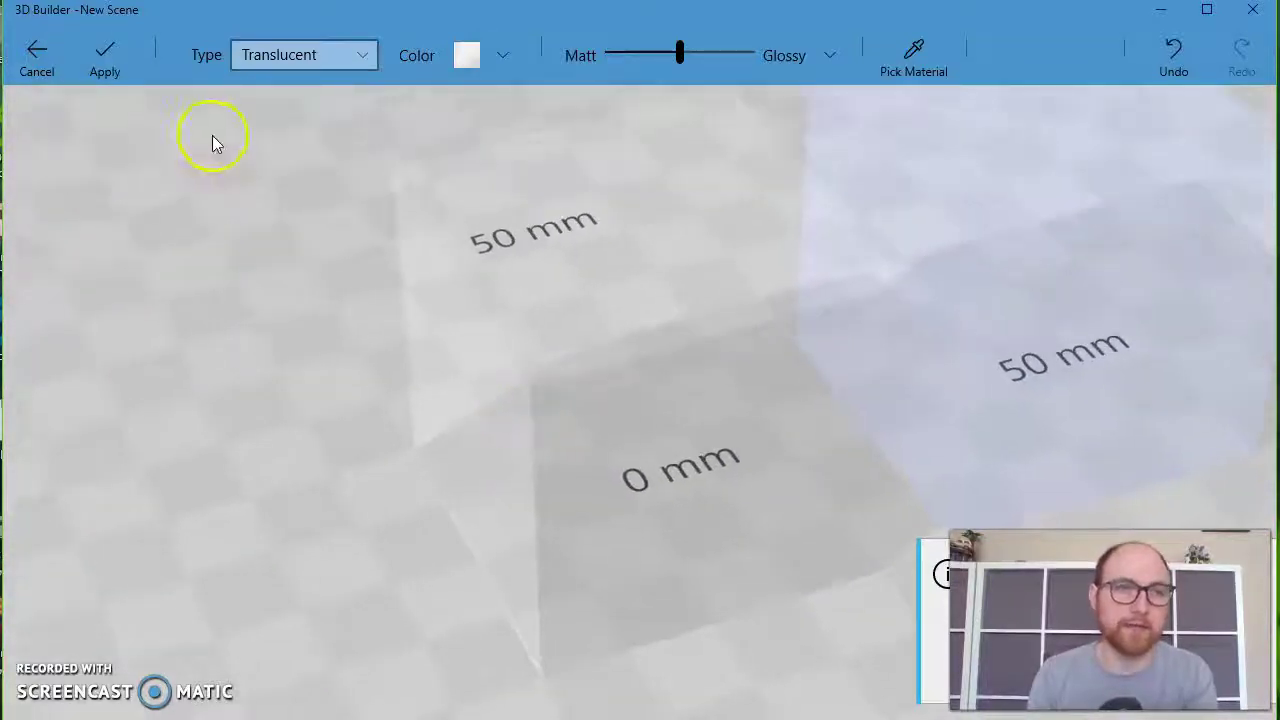
{"action": "left_click", "coordinate": [119, 75]}
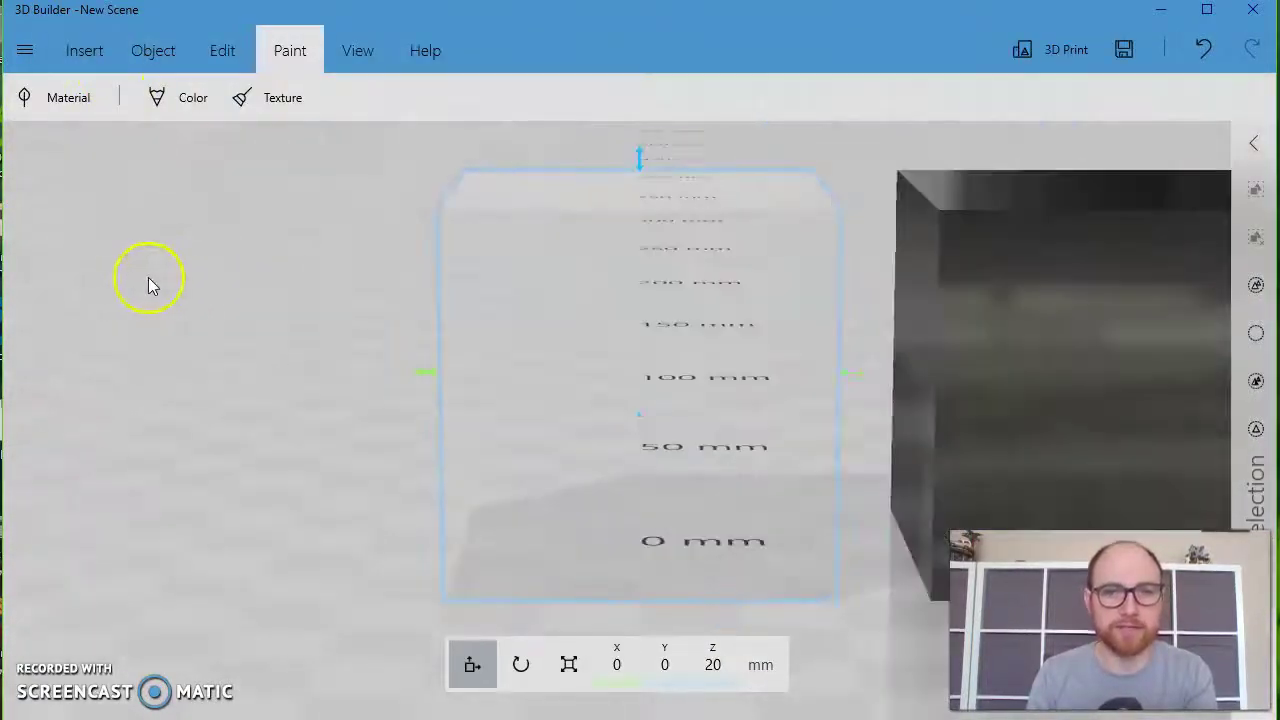
{"action": "left_click_drag", "start_coordinate": [168, 290], "coordinate": [1008, 357]}
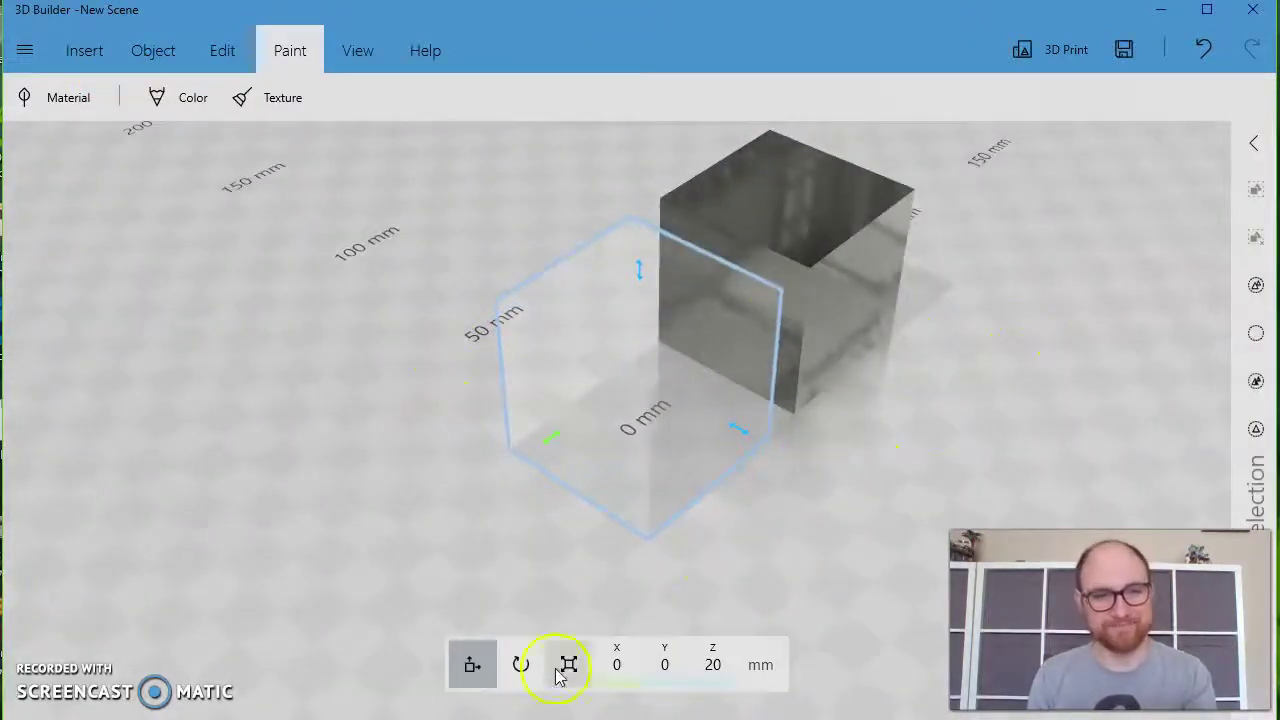